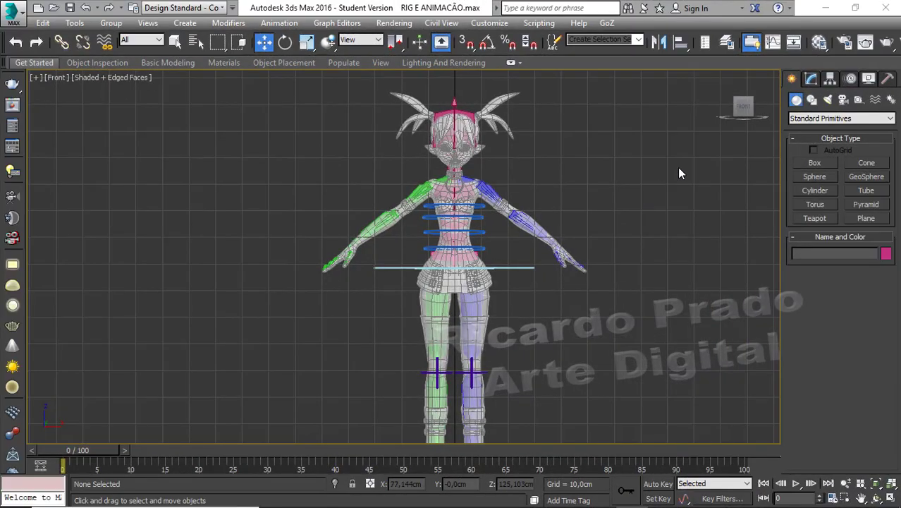
- Pan and zoom the Front viewport to frame the character's head and chest
middle_drag(612, 181, 649, 268)
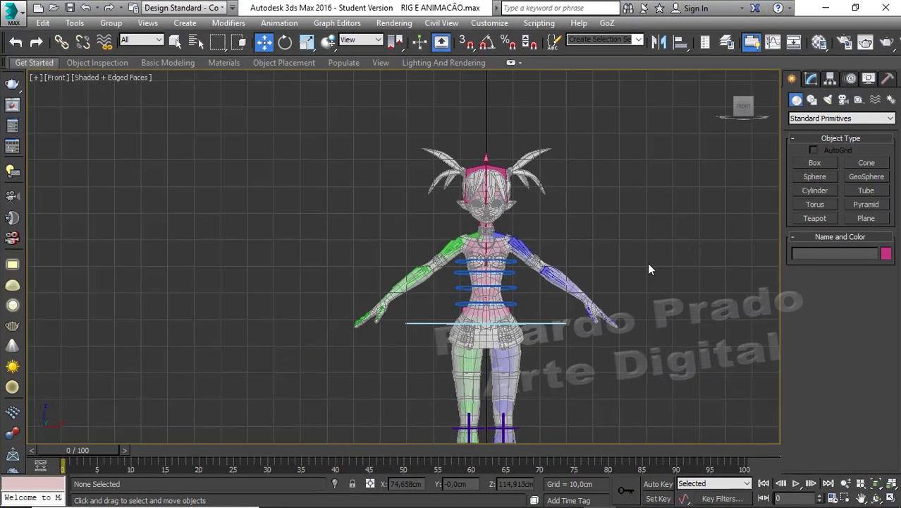
scroll(587, 218, up, 5)
scroll(664, 196, up, 2)
scroll(603, 215, up, 3)
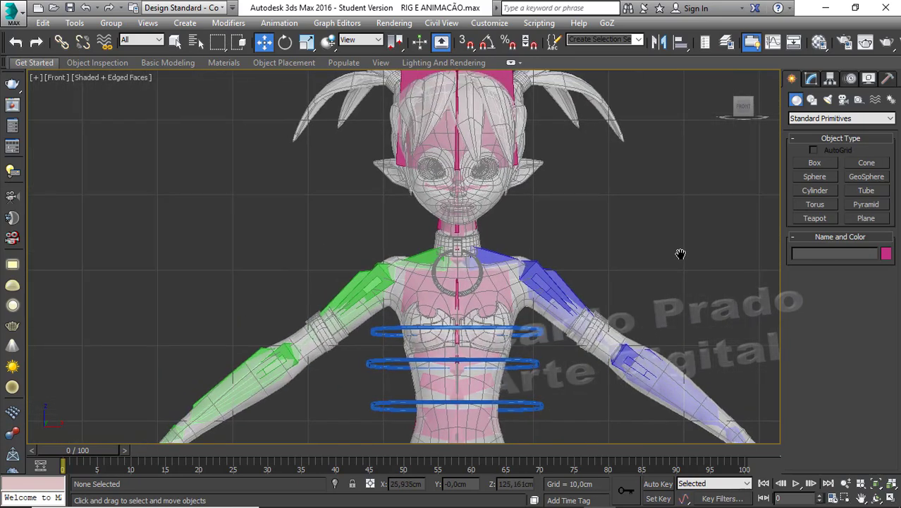
middle_drag(681, 254, 683, 256)
scroll(682, 258, up, 3)
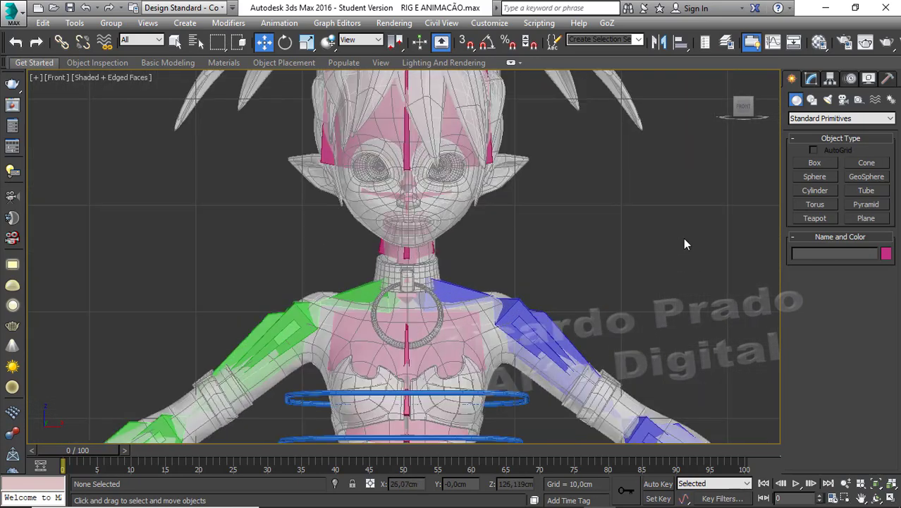
scroll(683, 231, down, 2)
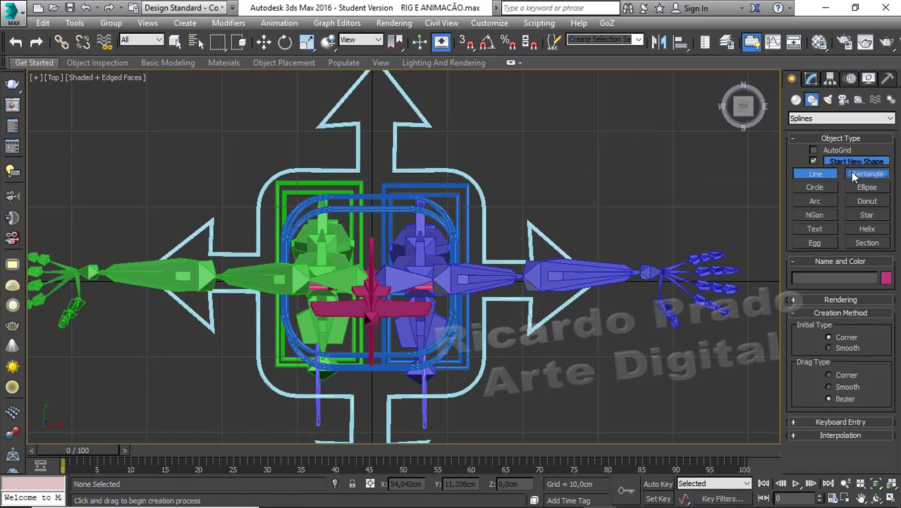
- Draw a rectangle with a 3 cm corner radius and add an Edit Spline modifier
drag(673, 131, 598, 206)
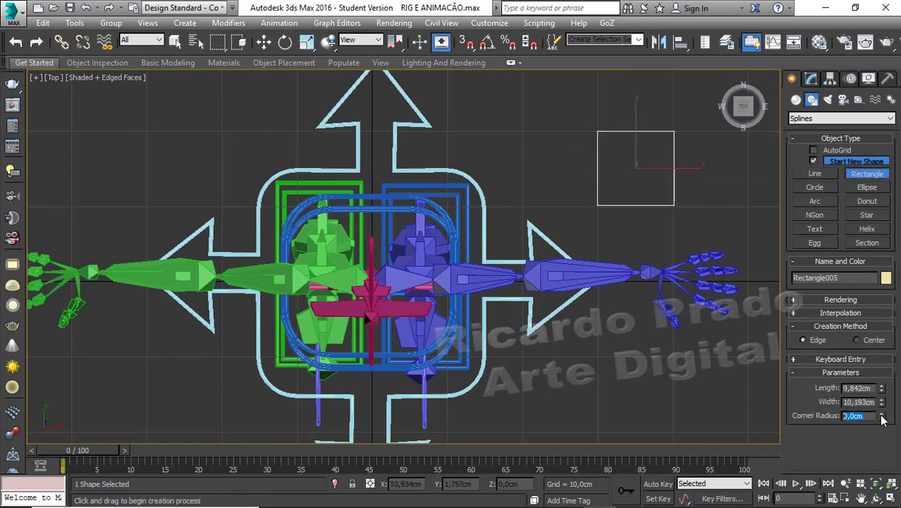
text(3)
key(Return)
click(811, 78)
click(840, 115)
click(822, 212)
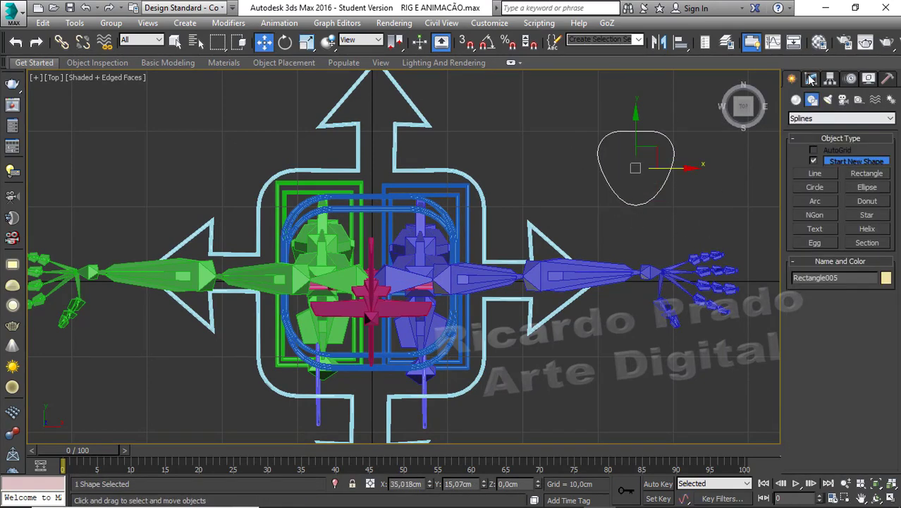
- Reshape the rectangle's vertices into a teardrop and place it around the neck
drag(837, 423, 836, 287)
scroll(836, 287, up, 10)
click(801, 257)
scroll(811, 282, down, 3)
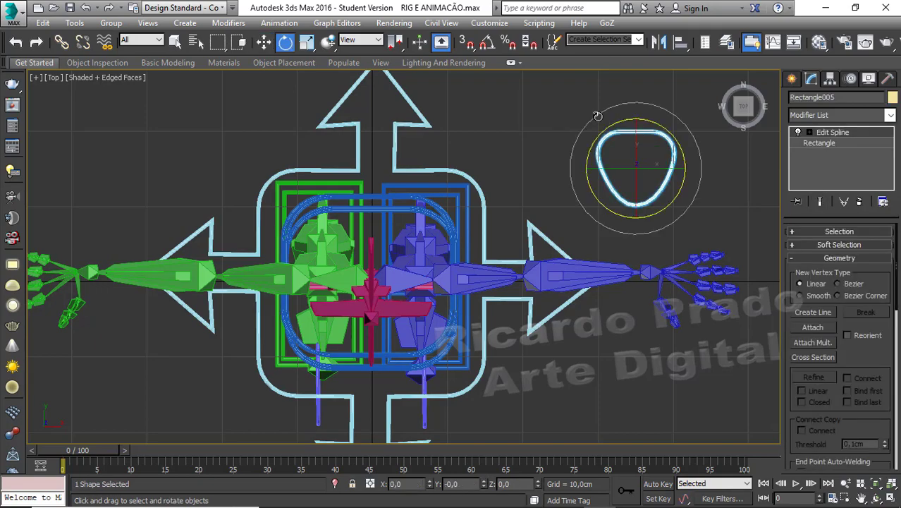
drag(659, 150, 398, 267)
key(f)
scroll(405, 225, up, 5)
key(p)
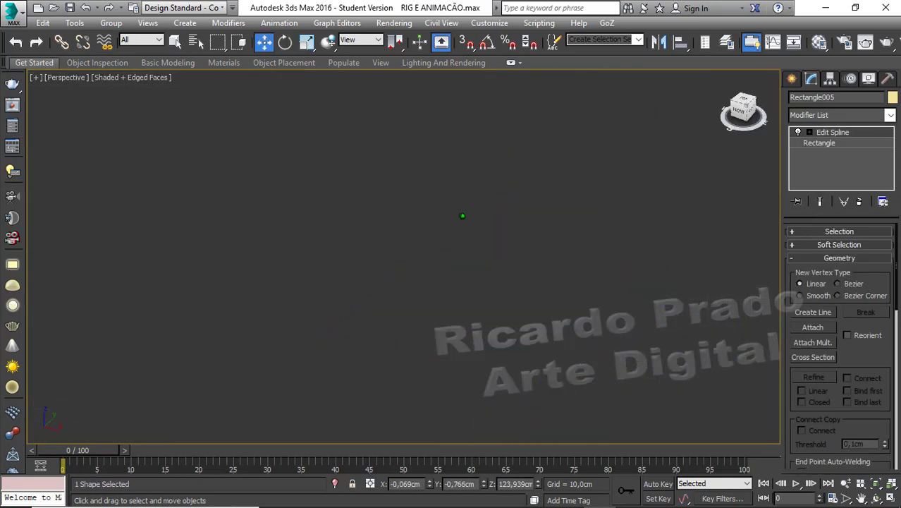
scroll(403, 256, down, 10)
click(830, 78)
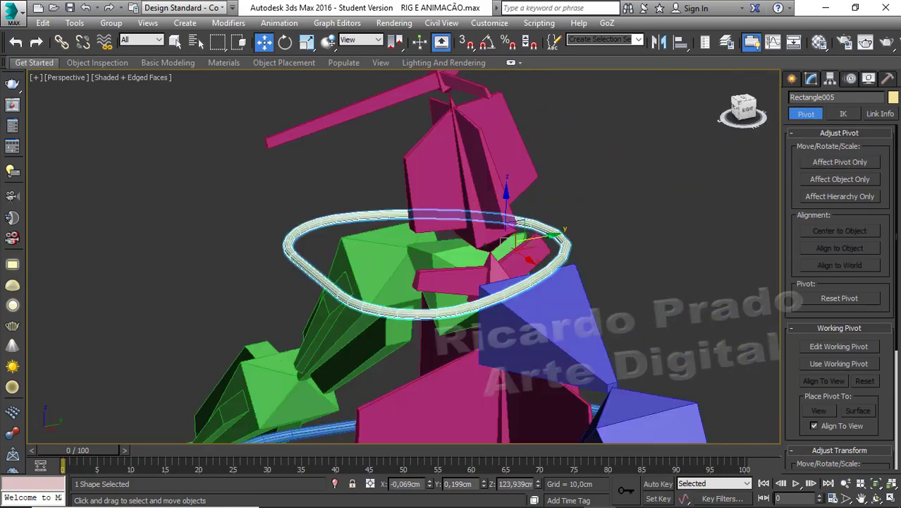
- Draw an arc spline, convert it to Editable Spline, and copy it to the left
alt+middle_drag(564, 212, 666, 161)
drag(670, 132, 670, 209)
click(624, 169)
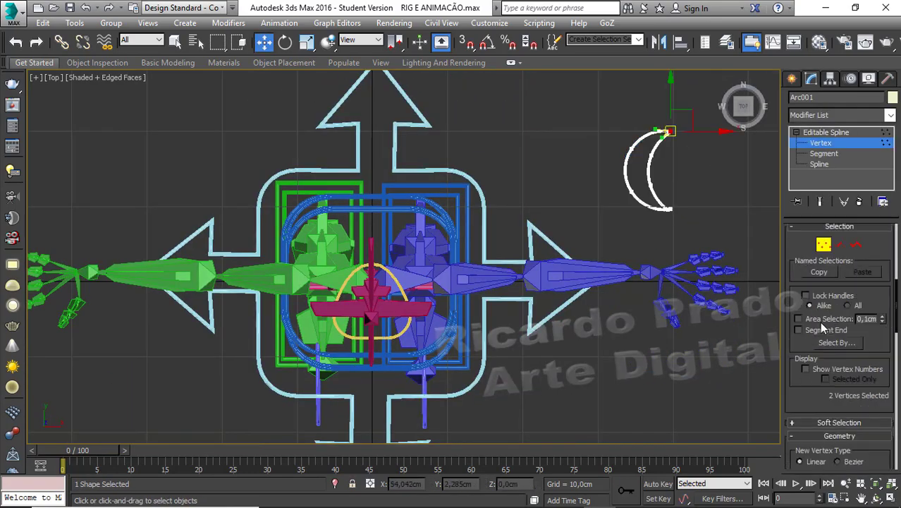
scroll(867, 363, down, 10)
key(1)
shift+drag(626, 170, 537, 170)
- In the Left view, shift Arc001 along X to sit over the neck bone
key(f)
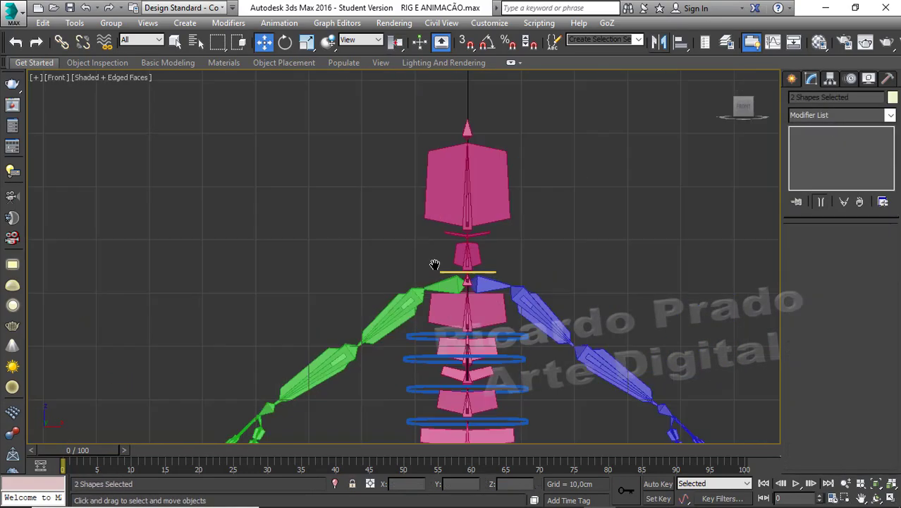
key(z)
click(360, 309)
key(l)
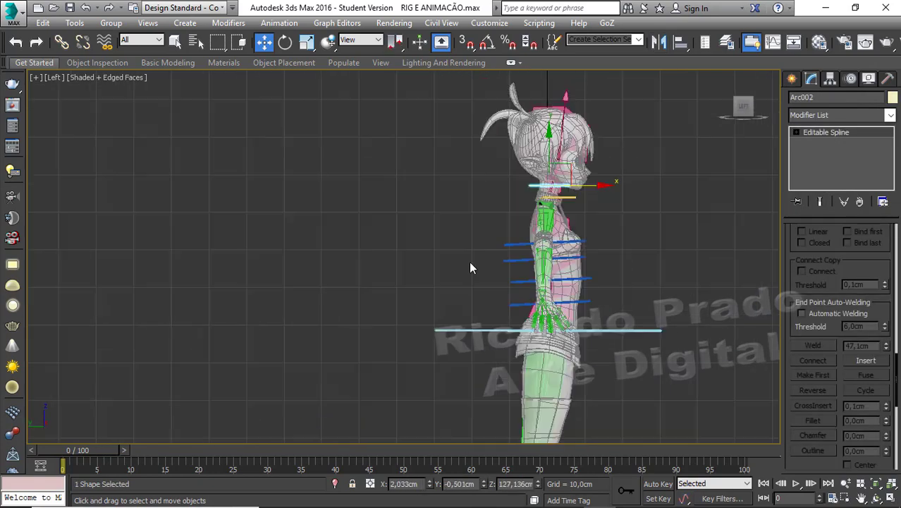
key(l)
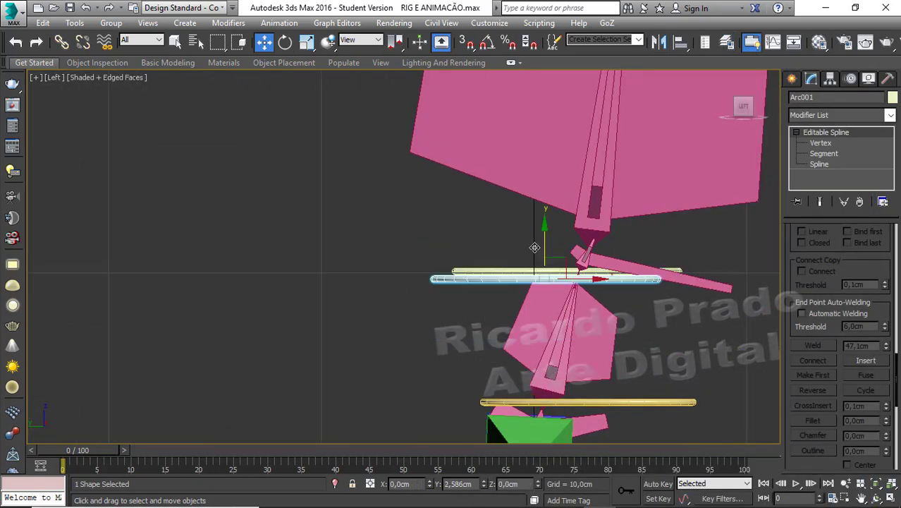
click(598, 270)
drag(597, 269, 607, 269)
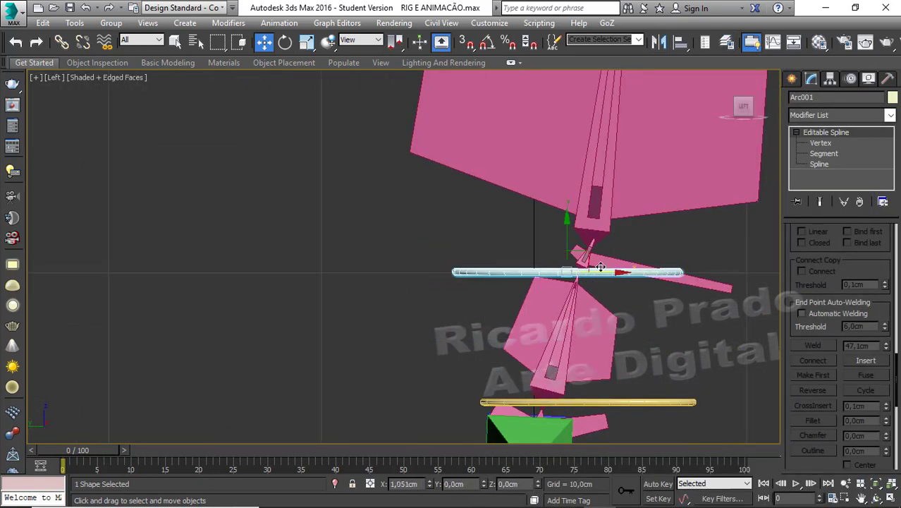
- Select Rectangle005 and view the ring controls from above in Perspective
click(623, 401)
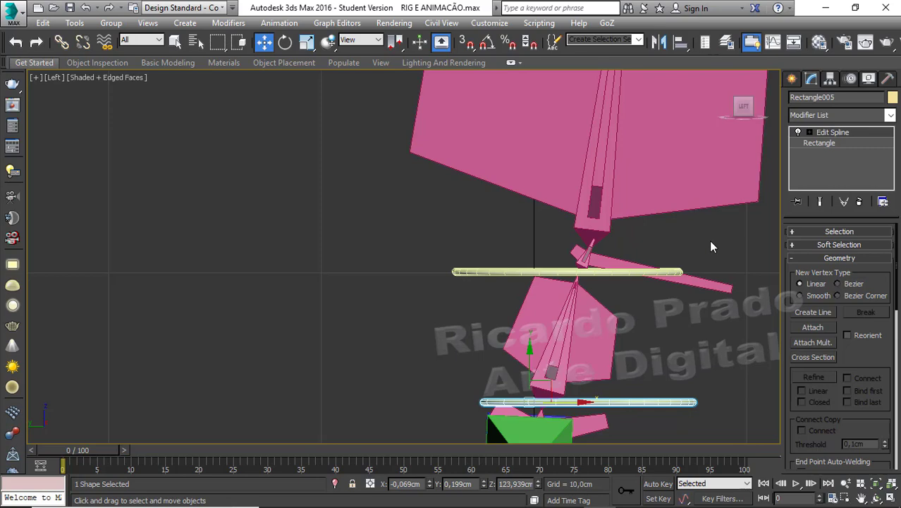
key(p)
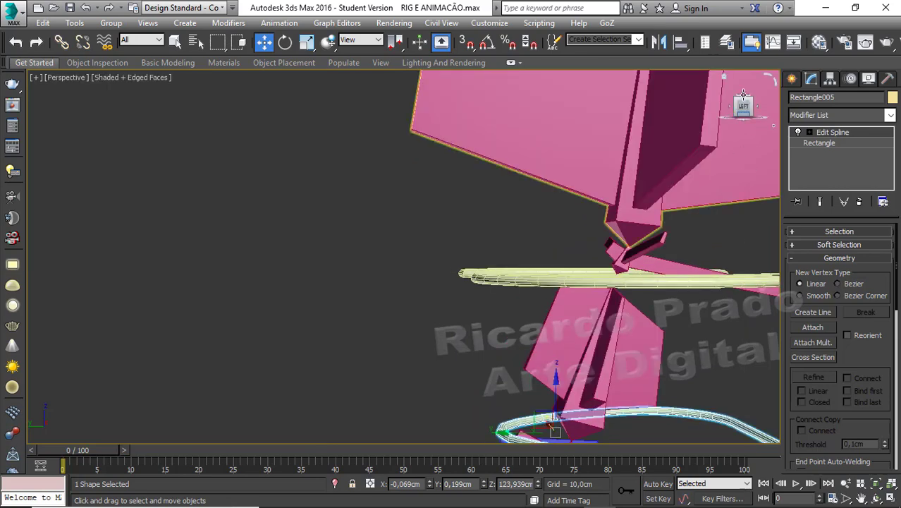
mouse_move(403, 256)
alt+middle_down()
mouse_move(680, 198)
mouse_move(563, 271)
mouse_move(531, 166)
alt+middle_up()
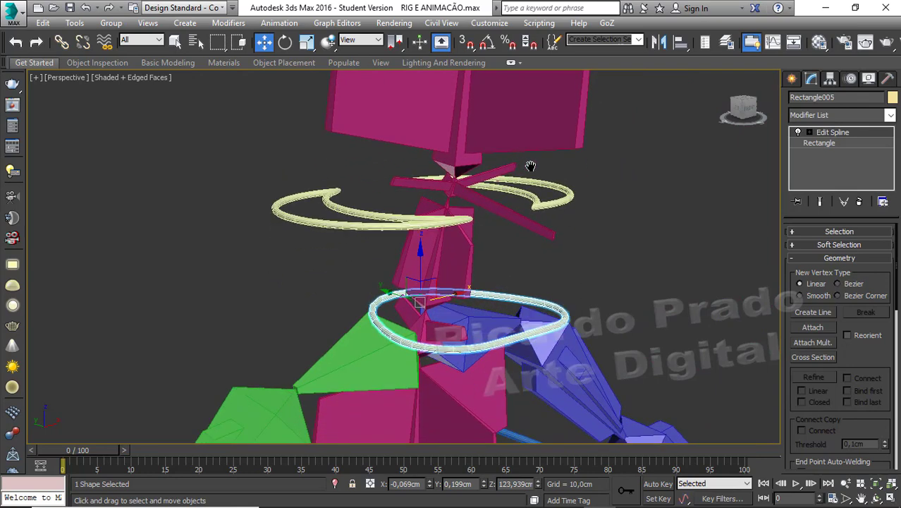
- Align Rectangle005 to the PESCOÇO neck bone's pivot in X, Y and Z position
click(684, 52)
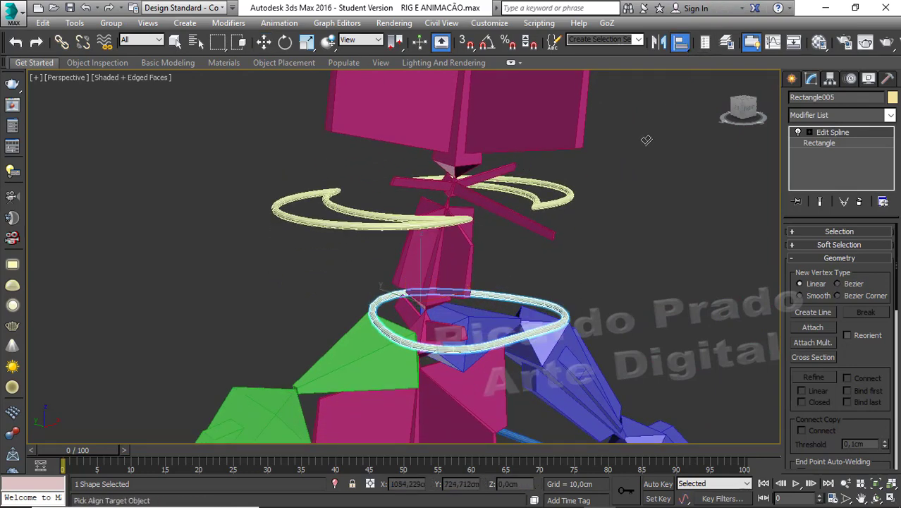
click(459, 261)
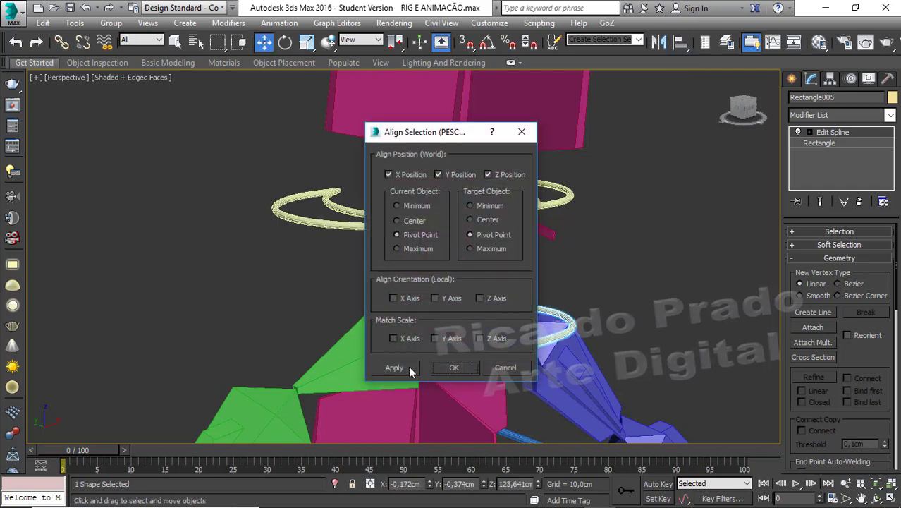
click(444, 368)
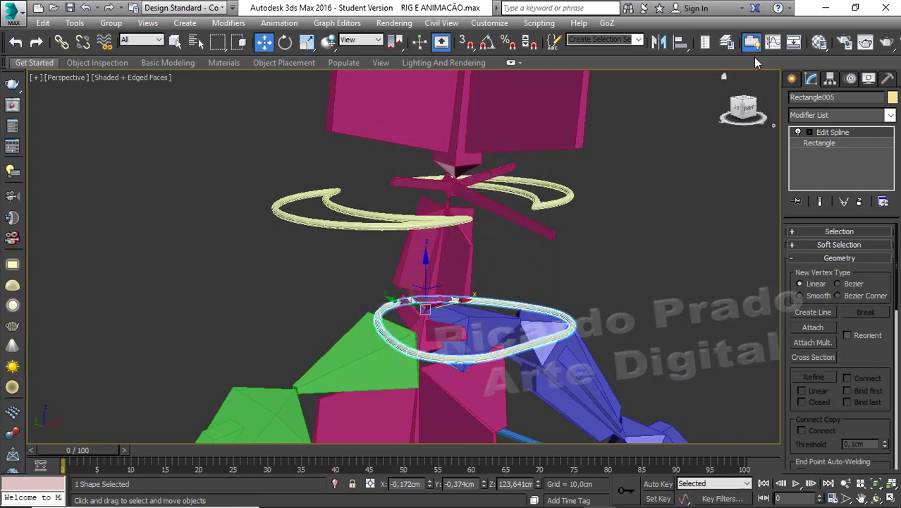
- With Affect Pivot Only, align the ring's pivot to the neck bone's X/Y/Z position and X orientation
click(835, 78)
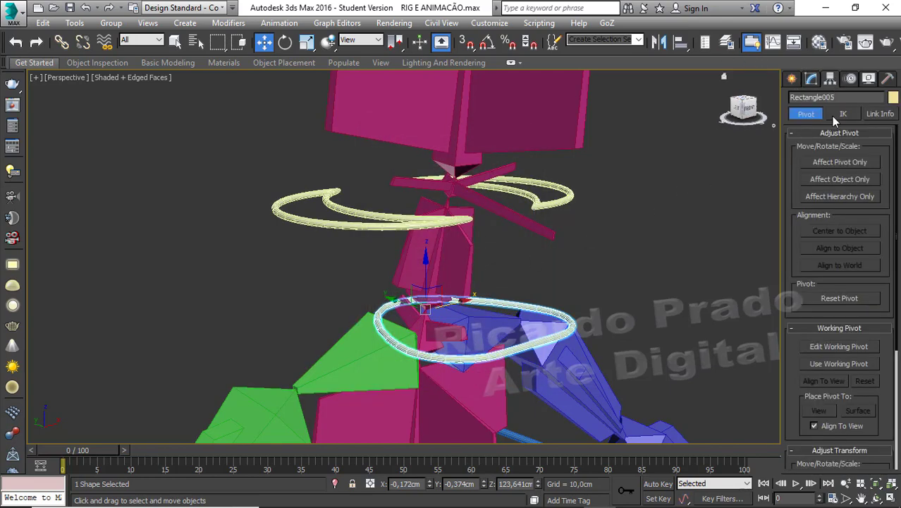
click(839, 162)
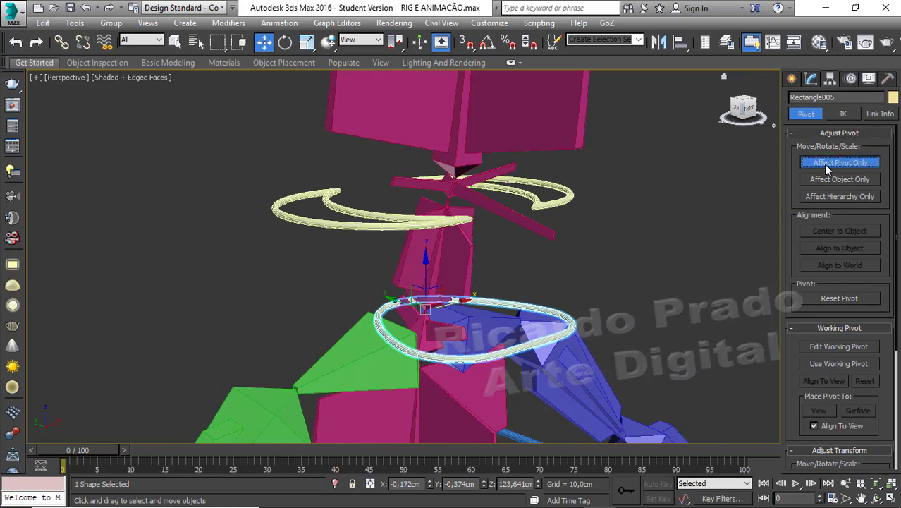
click(680, 42)
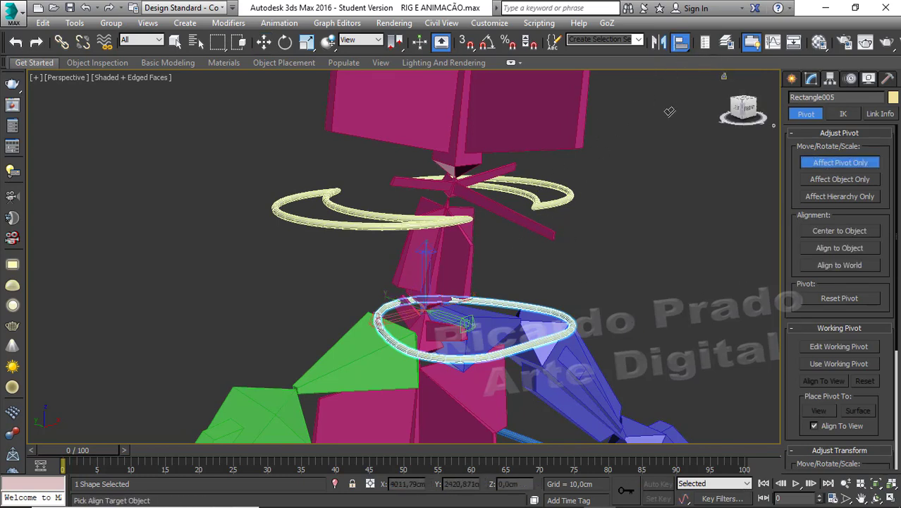
click(403, 262)
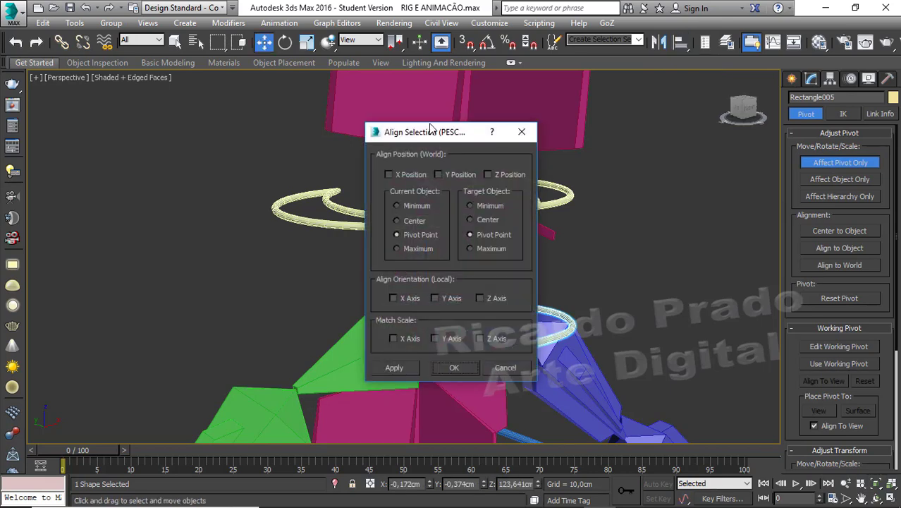
drag(433, 134, 660, 113)
click(618, 149)
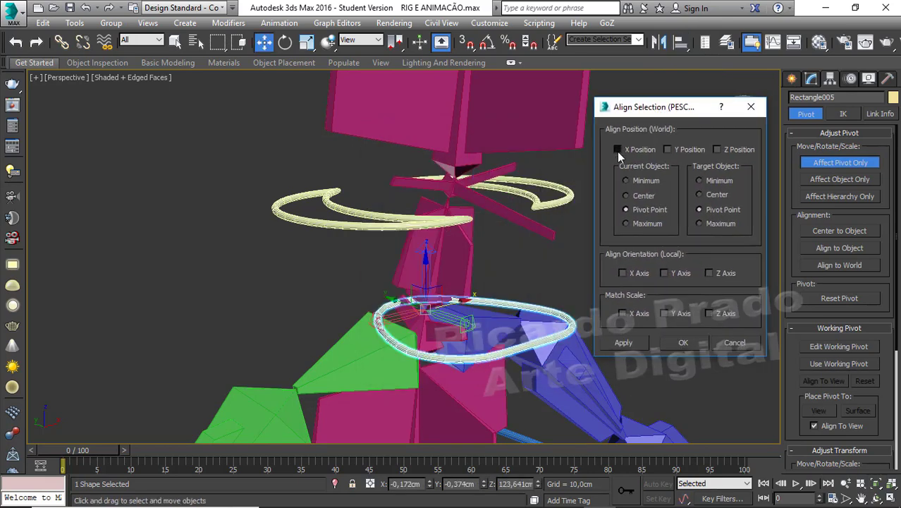
click(668, 150)
click(717, 150)
click(623, 273)
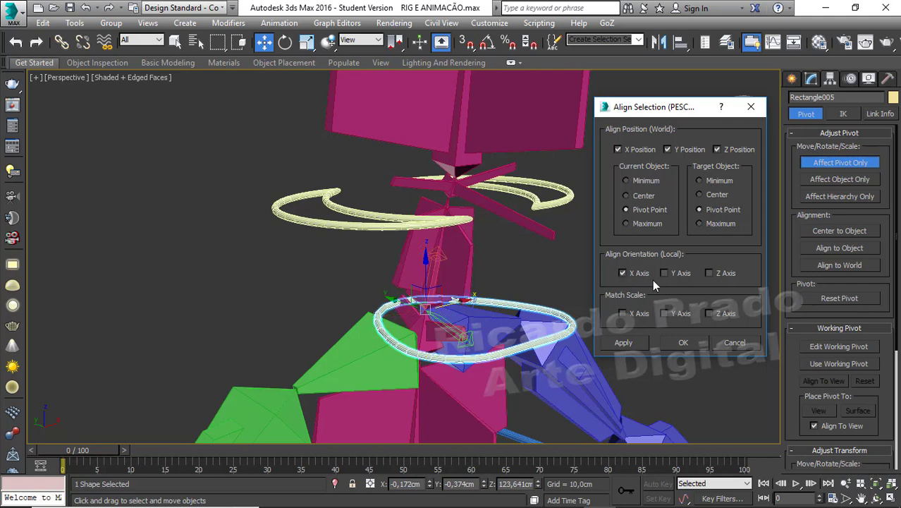
click(672, 343)
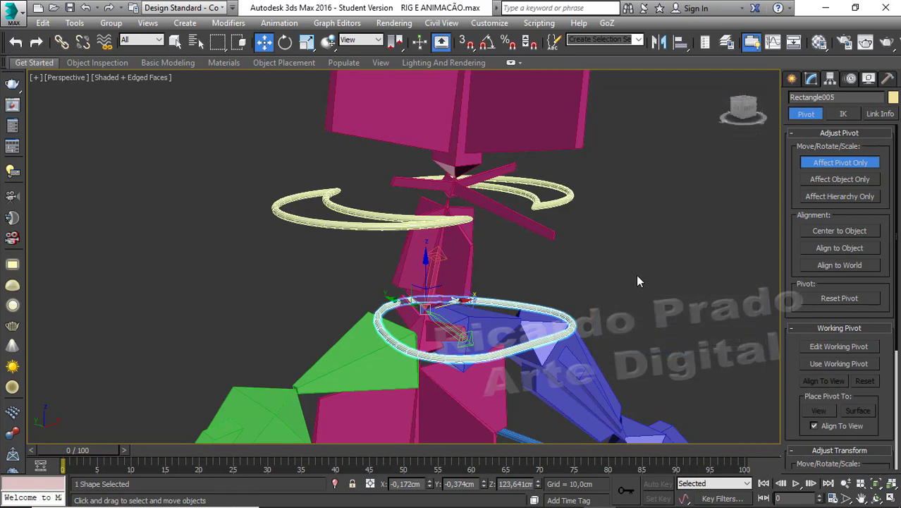
click(293, 282)
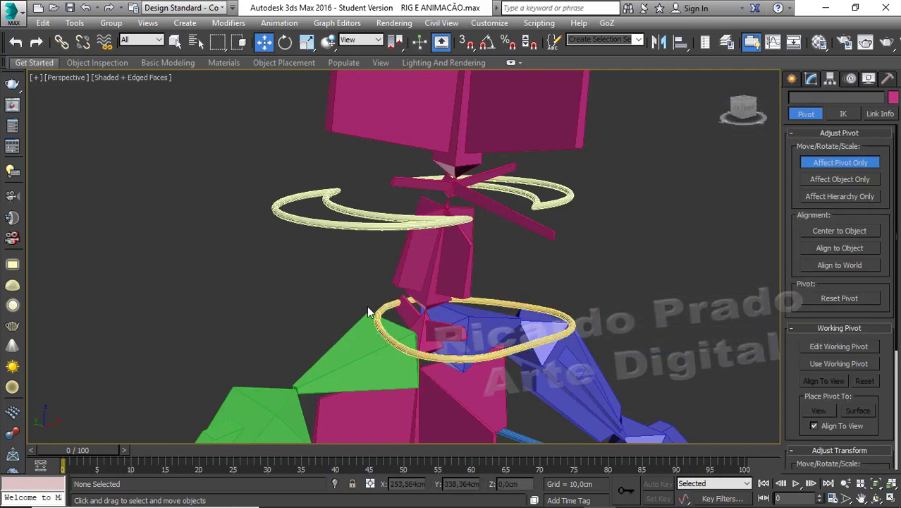
- Attach the second upper arc to Arc001 as one spline, then reselect Arc001
click(359, 220)
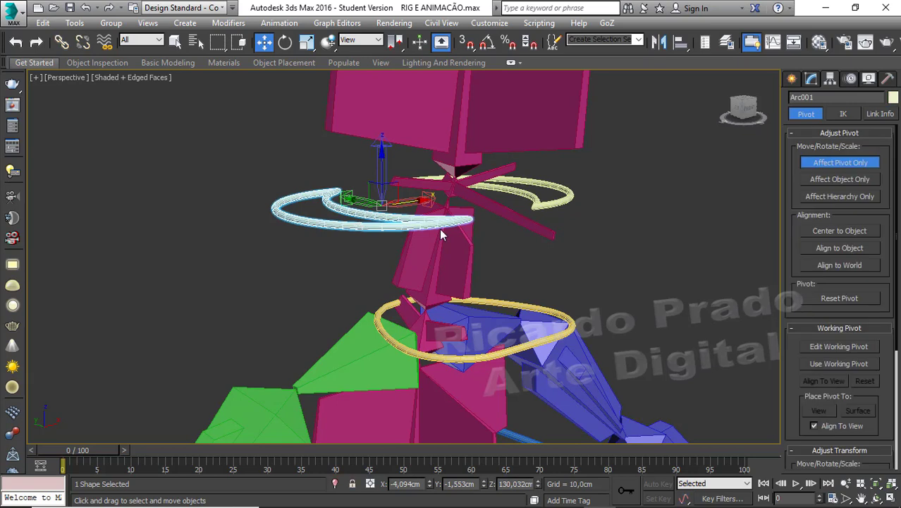
click(812, 79)
scroll(827, 289, down, 3)
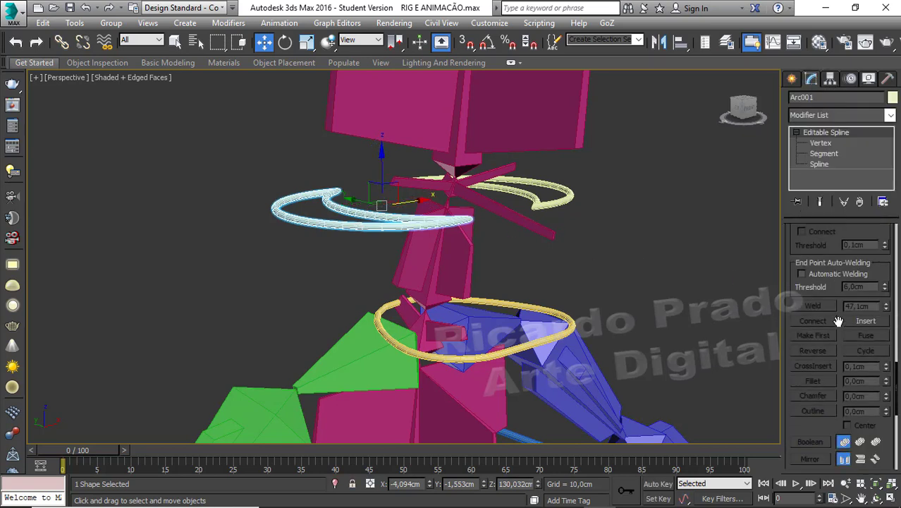
scroll(831, 311, down, 3)
scroll(834, 310, down, 3)
scroll(834, 287, up, 3)
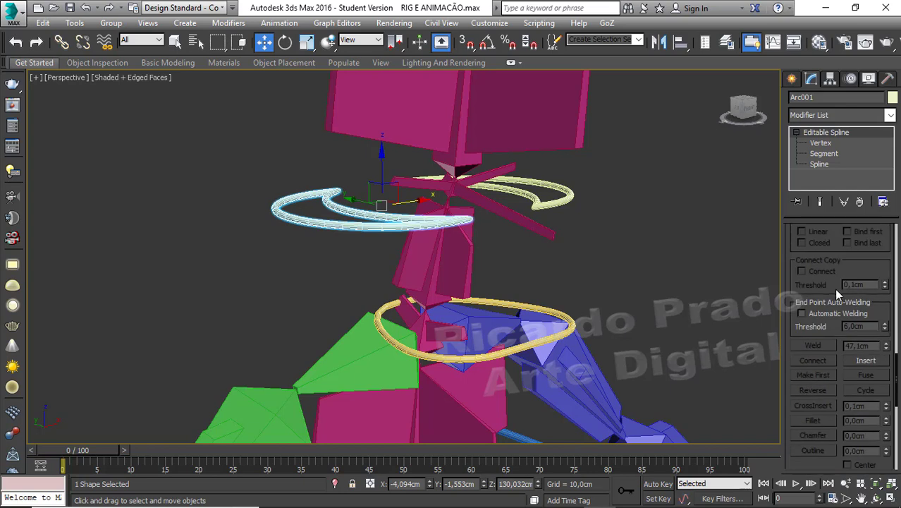
scroll(838, 296, up, 3)
click(818, 247)
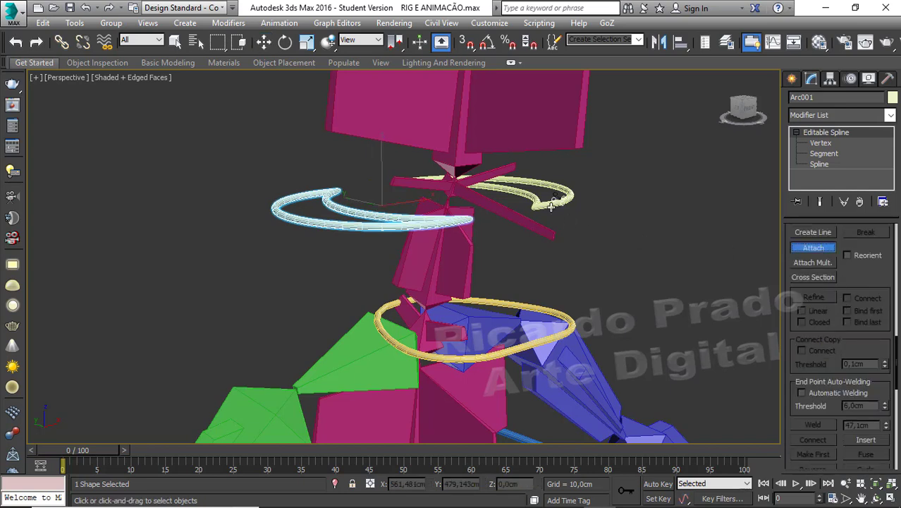
click(561, 199)
click(811, 247)
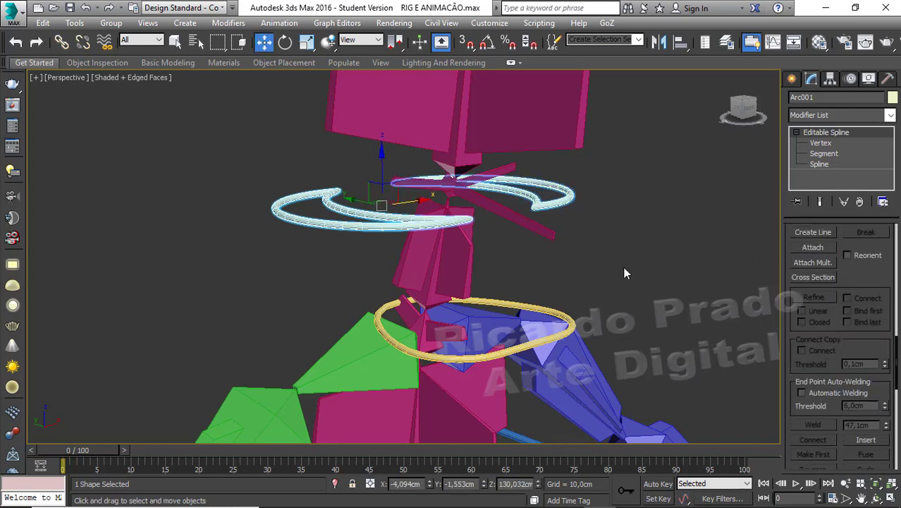
click(625, 267)
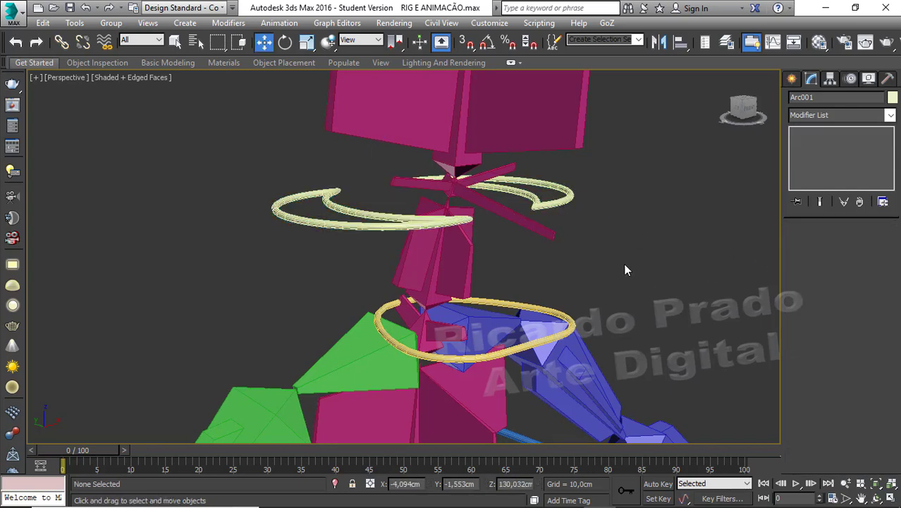
click(551, 206)
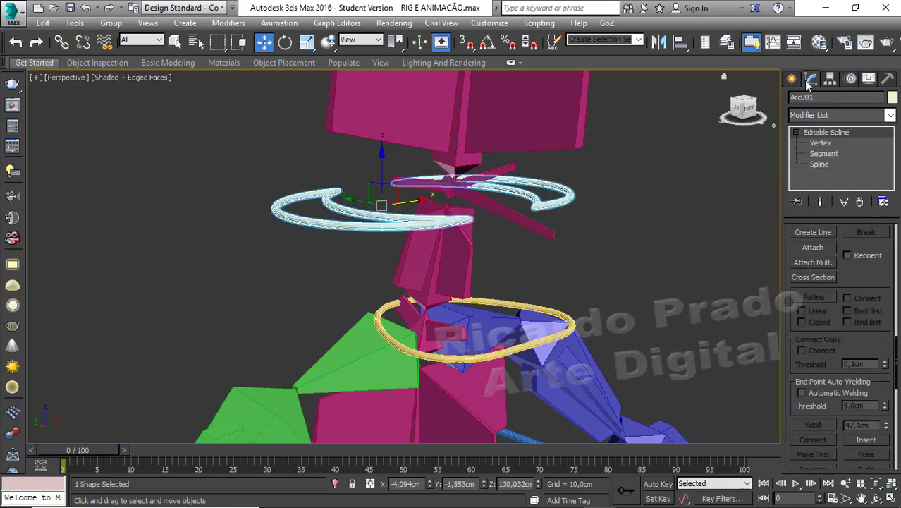
- Align Arc001 to the head bone's pivot in X, Y and Z position
click(682, 45)
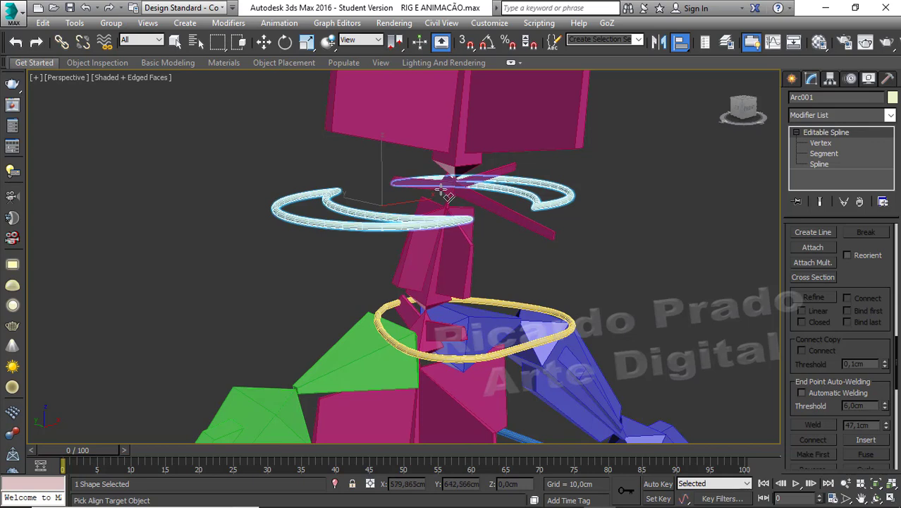
click(450, 191)
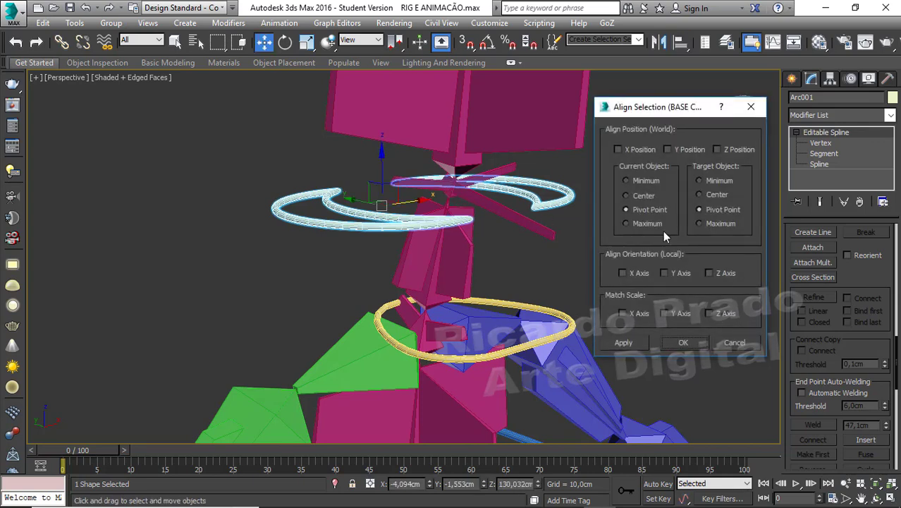
click(618, 150)
click(668, 150)
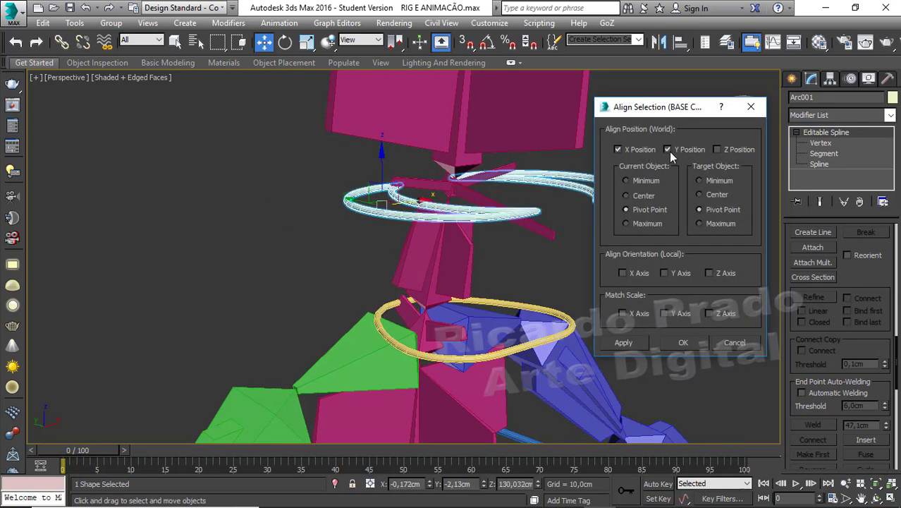
click(717, 149)
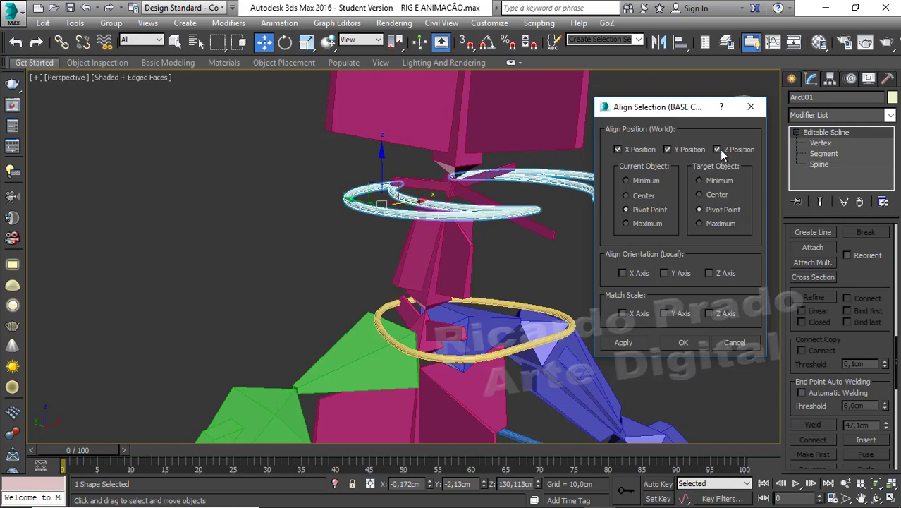
click(619, 342)
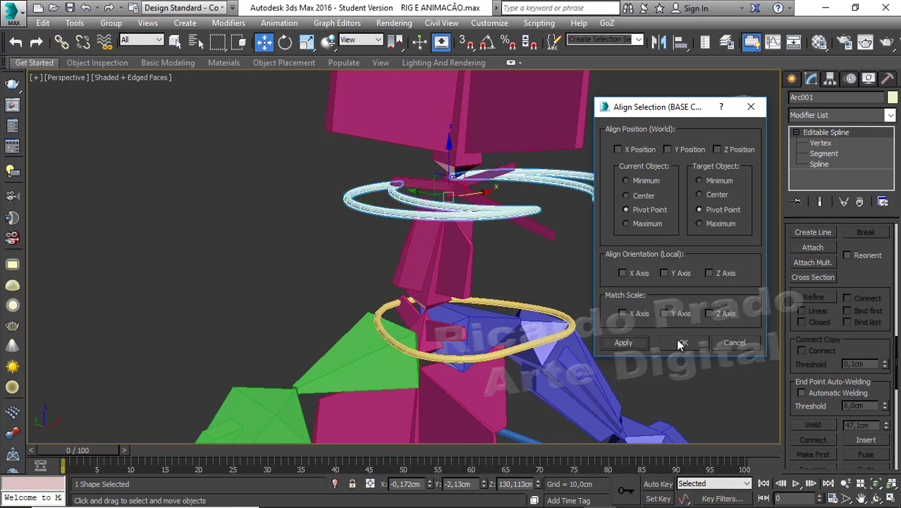
click(683, 342)
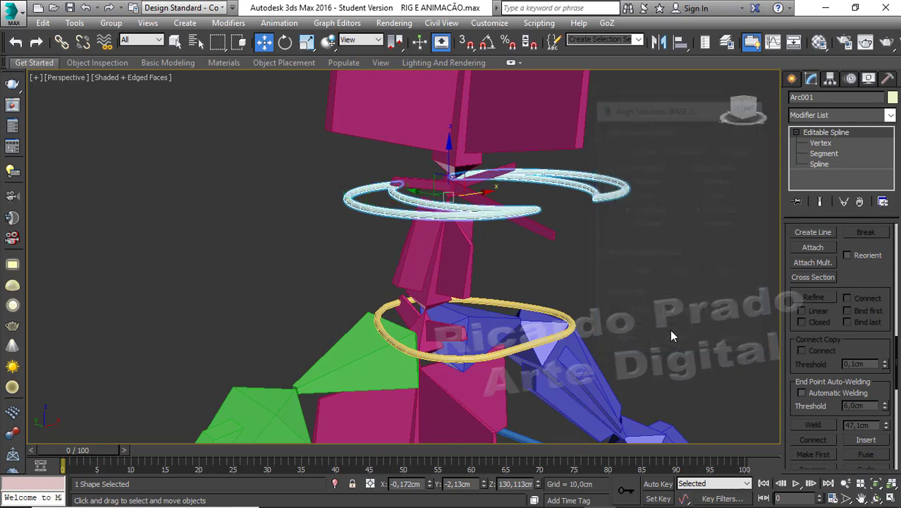
- Turn on Affect Pivot Only and pick the head bone as Arc001's align target
click(831, 79)
click(829, 163)
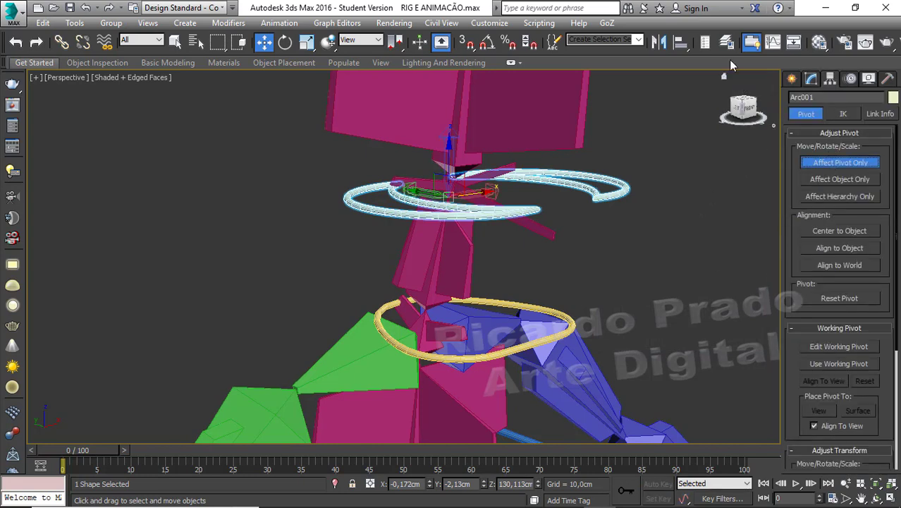
click(681, 42)
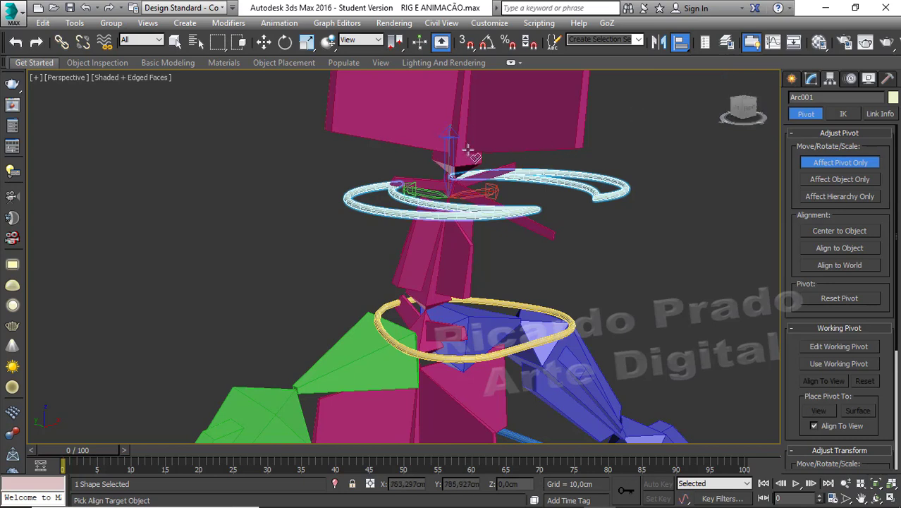
click(443, 181)
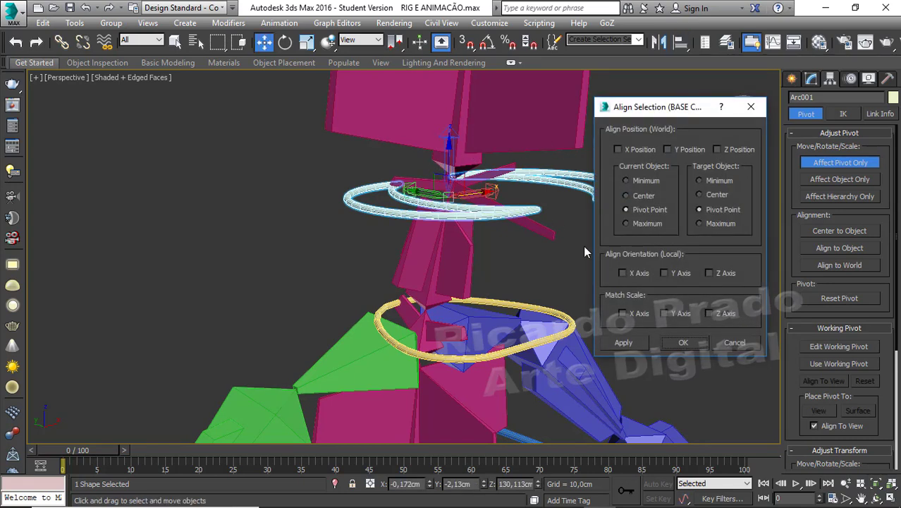
- Match the pivot to the head bone's X/Y/Z position and X/Y orientation, then disable Affect Pivot Only
click(618, 149)
click(668, 149)
click(717, 149)
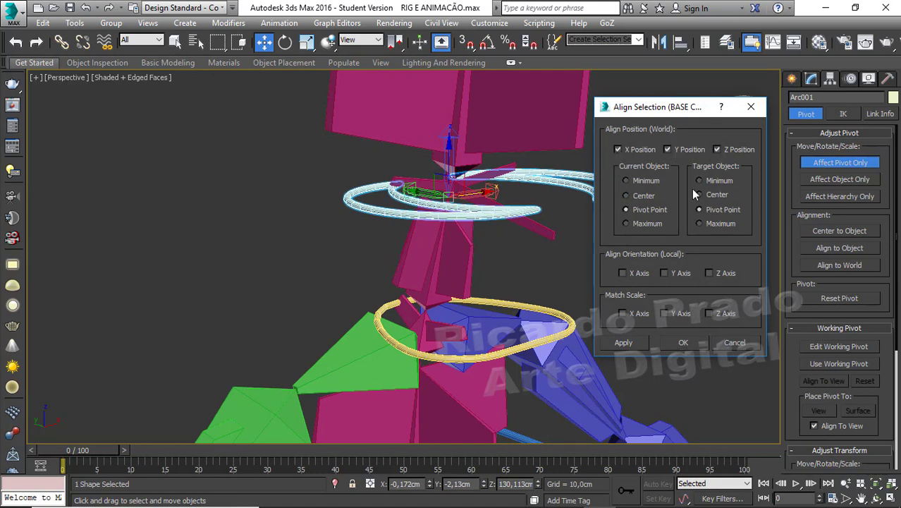
click(621, 274)
click(664, 274)
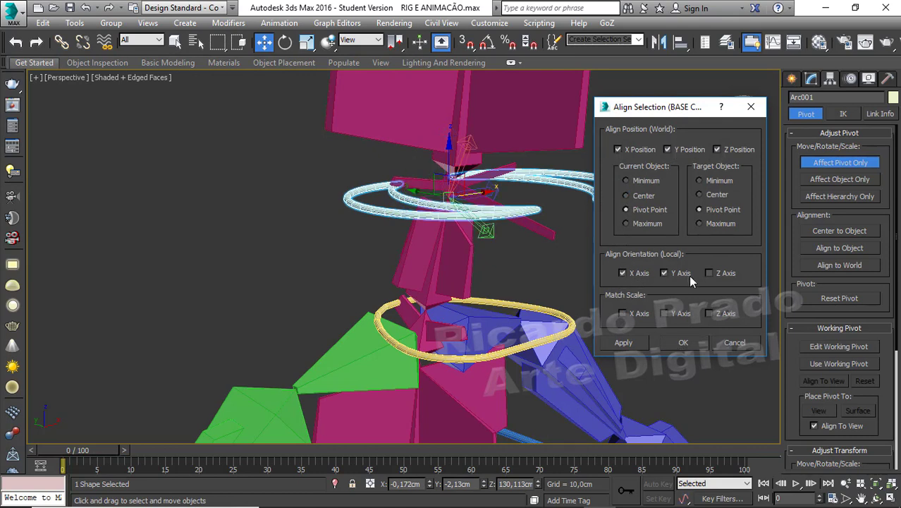
click(621, 342)
click(684, 343)
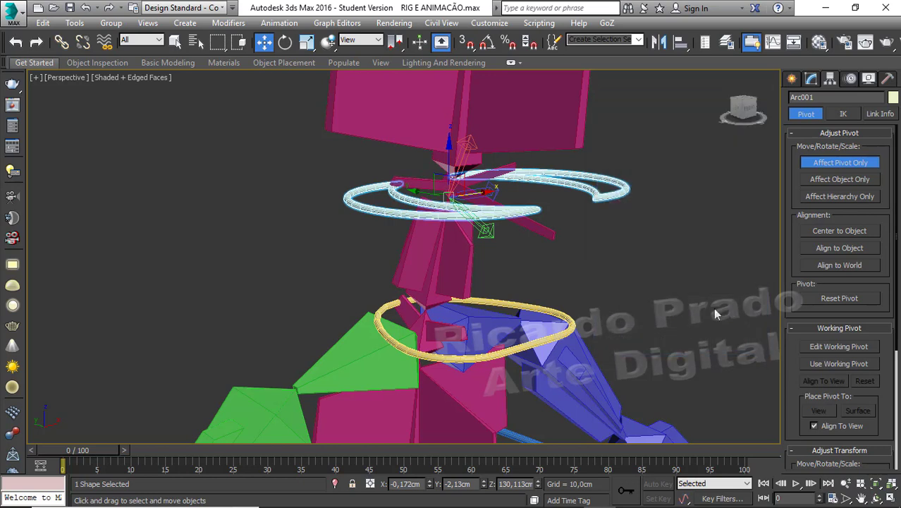
click(827, 166)
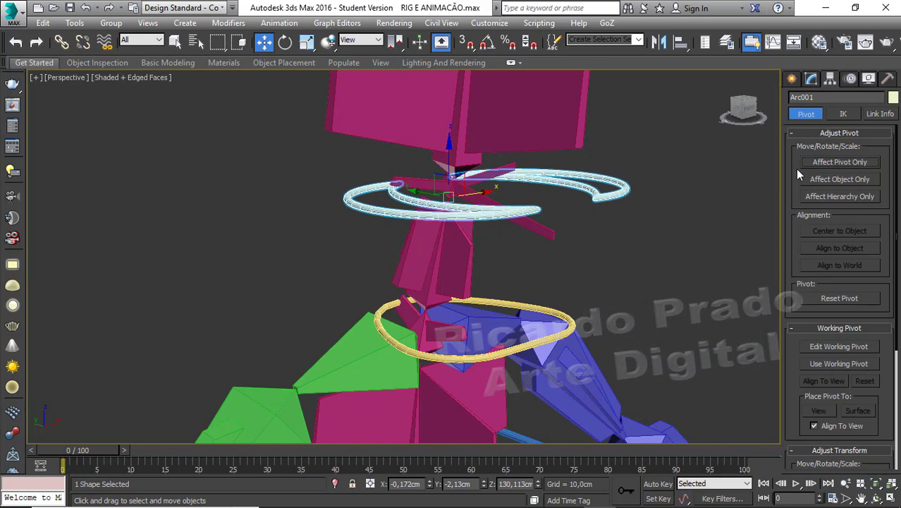
click(684, 245)
- Centre Arc001's pivot on its shape using Affect Pivot Only
mouse_move(743, 107)
mouse_down()
mouse_move(733, 134)
mouse_move(739, 117)
mouse_up()
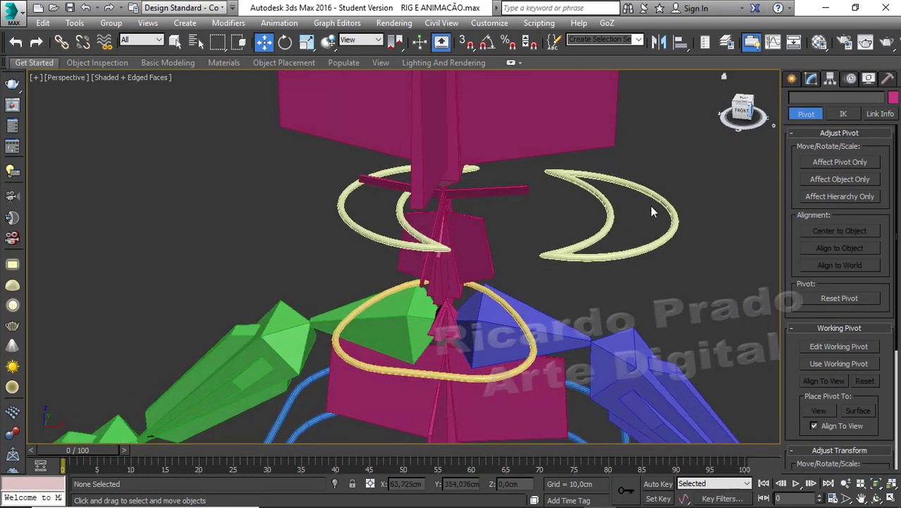
click(606, 203)
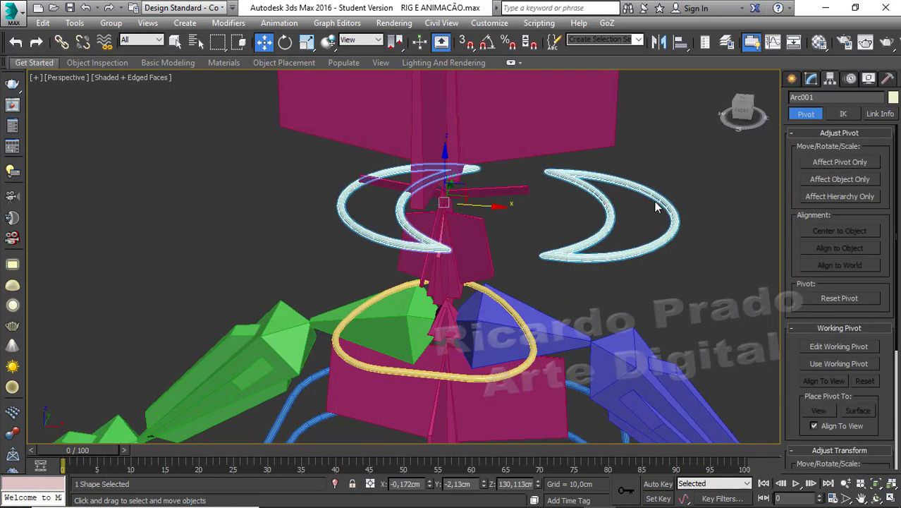
click(821, 162)
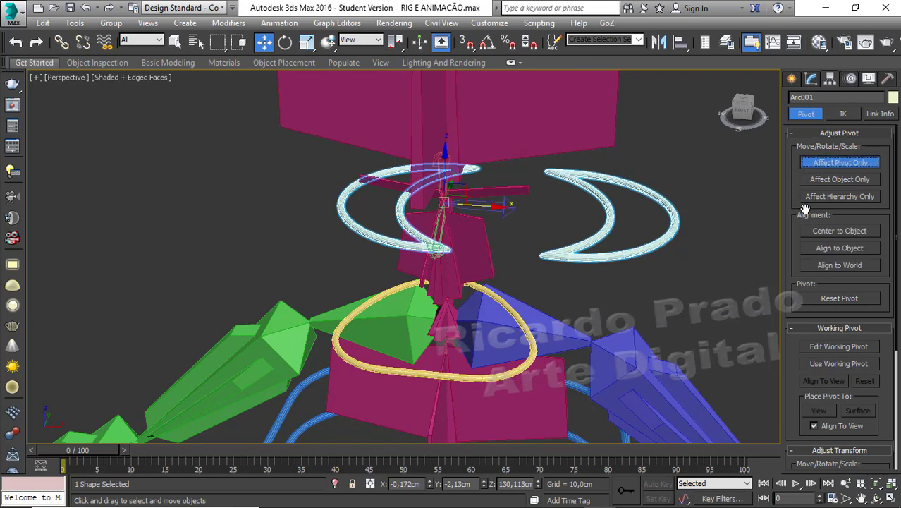
click(821, 233)
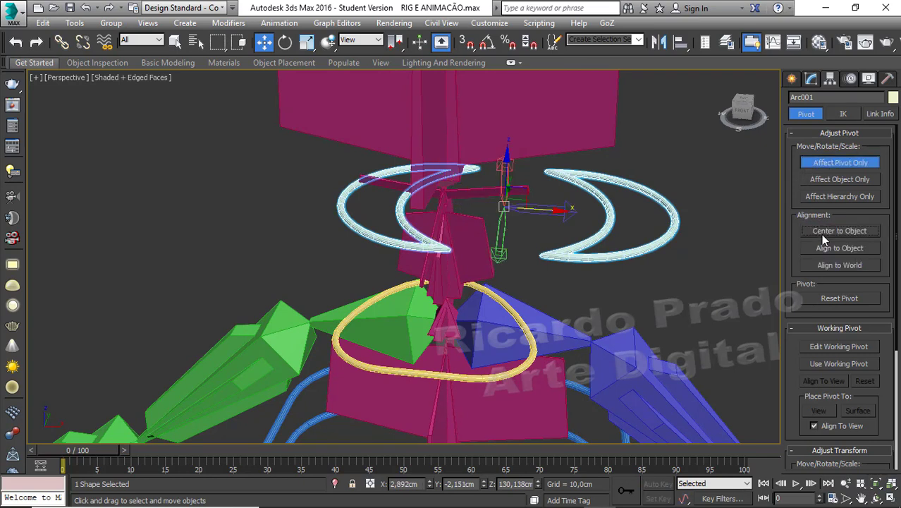
click(821, 163)
click(728, 202)
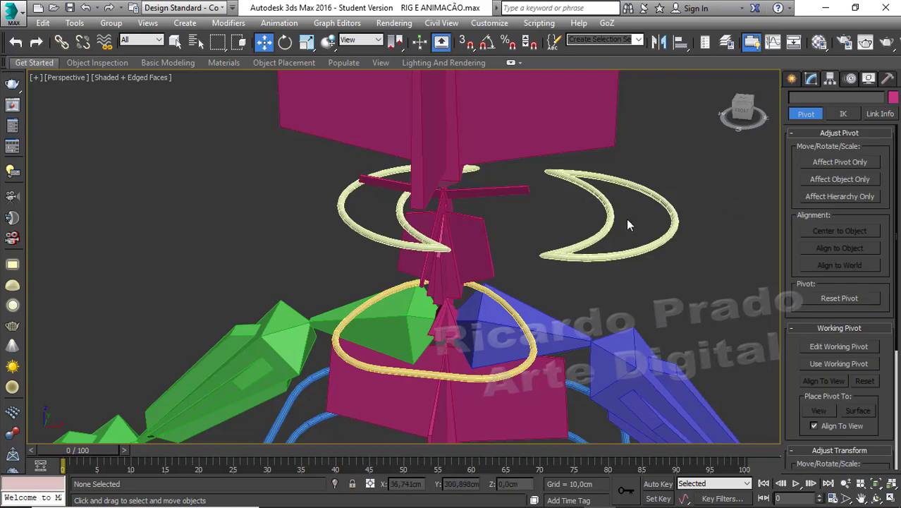
- Align the head control arc to the head base bone's position and X/Y orientation
click(606, 222)
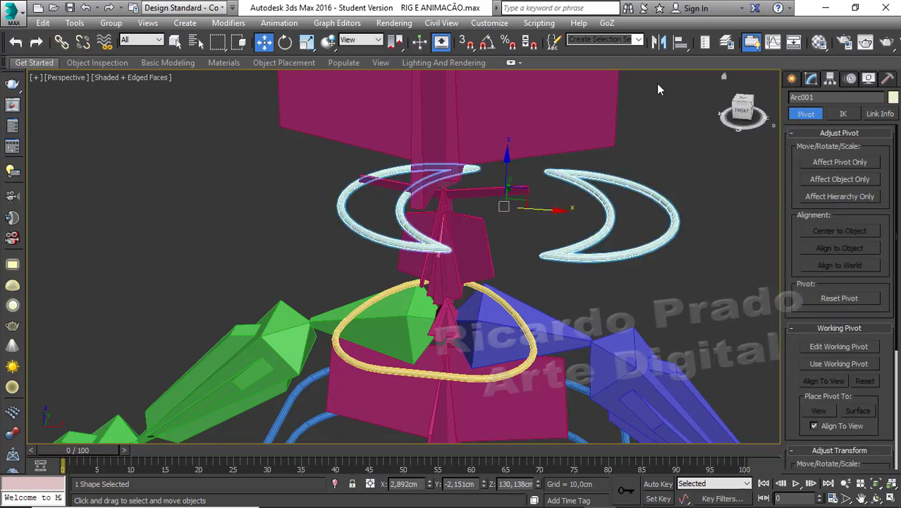
click(679, 42)
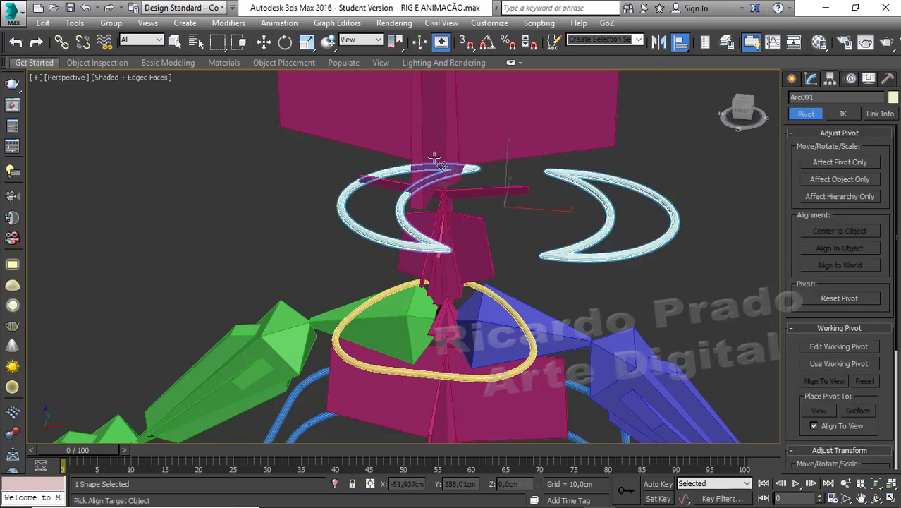
click(471, 196)
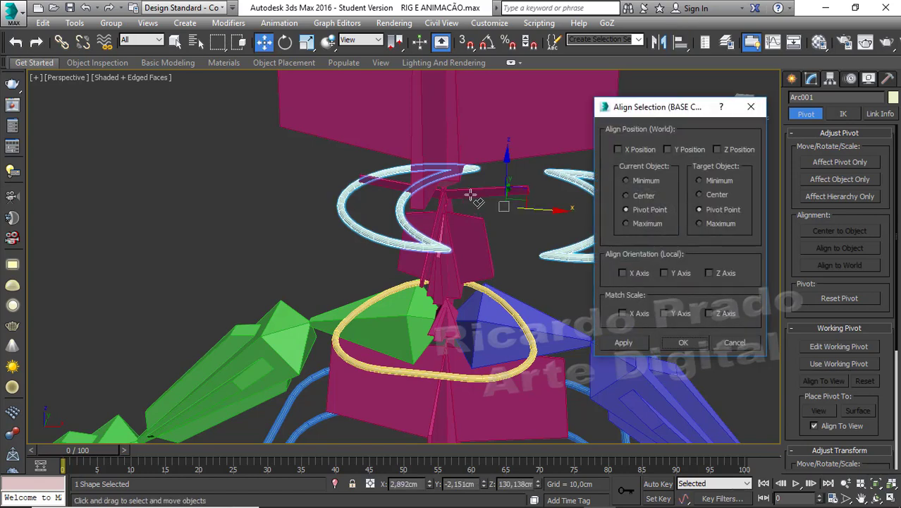
click(613, 147)
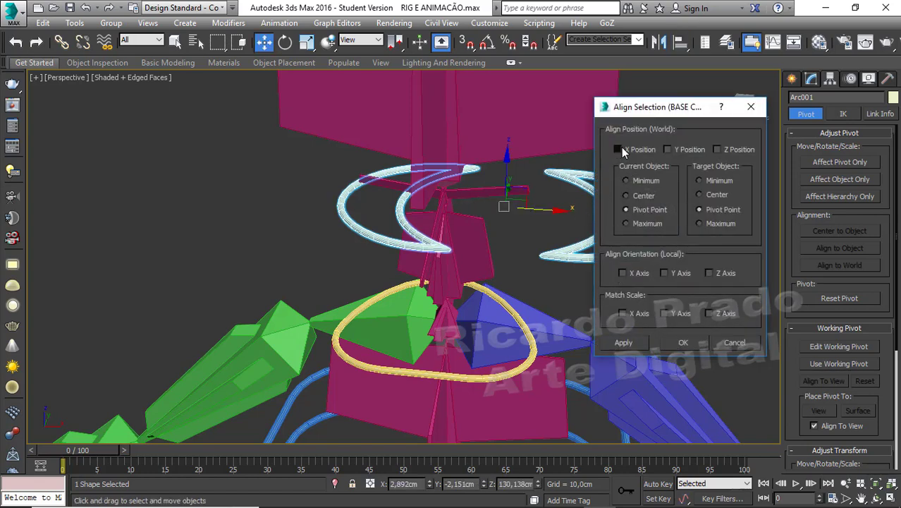
click(717, 149)
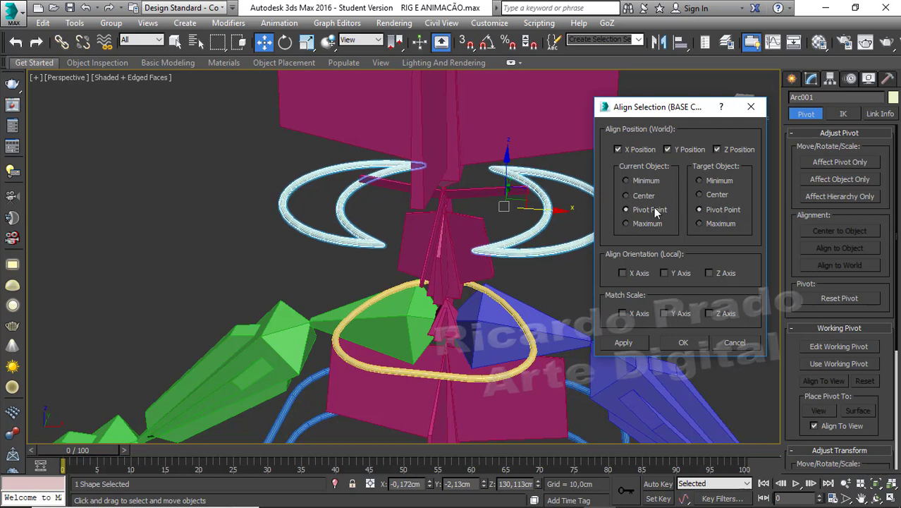
click(623, 274)
click(665, 274)
click(681, 341)
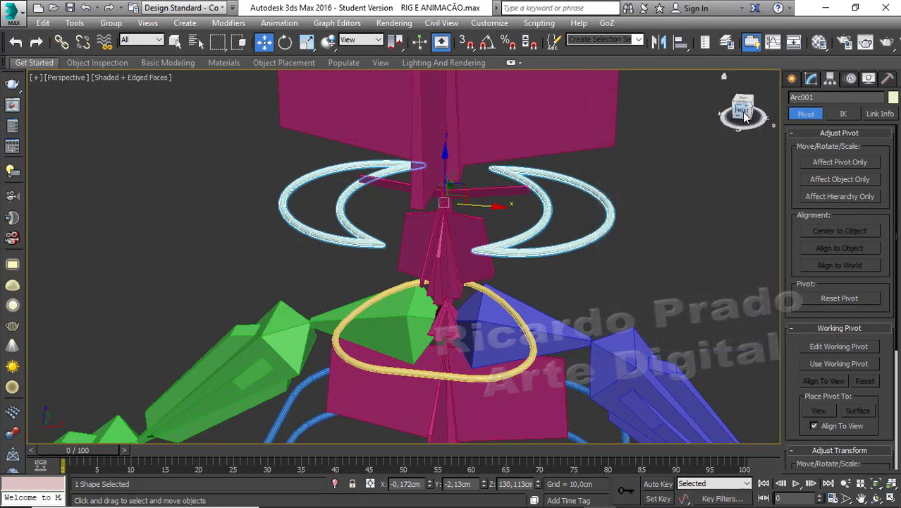
- Add an Orientation Constraint to the PESCOÇO neck bone targeting the Rectangle005 ring
mouse_move(744, 109)
mouse_down()
mouse_move(734, 141)
mouse_move(744, 99)
mouse_move(742, 133)
mouse_up()
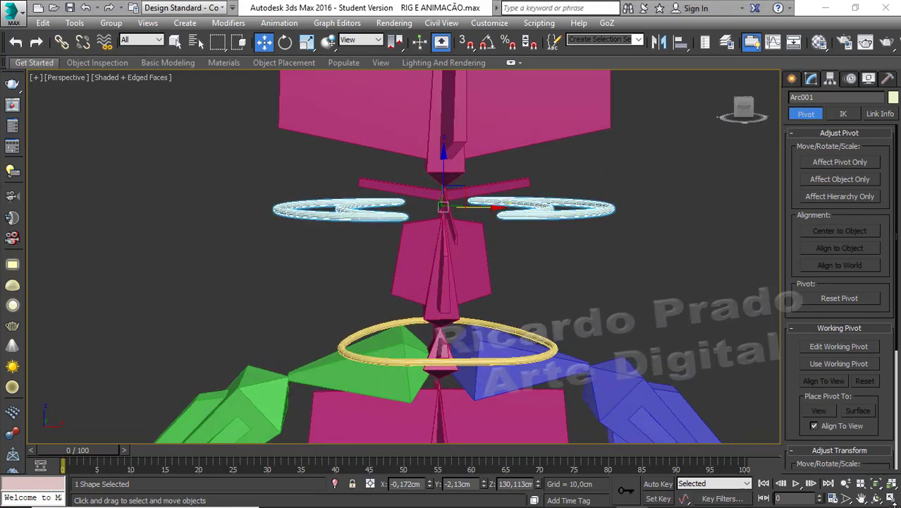
click(570, 311)
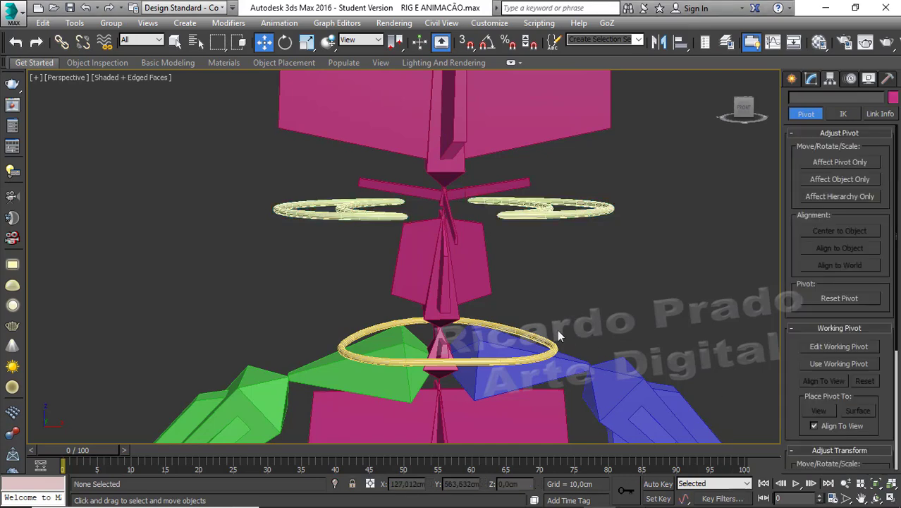
click(506, 324)
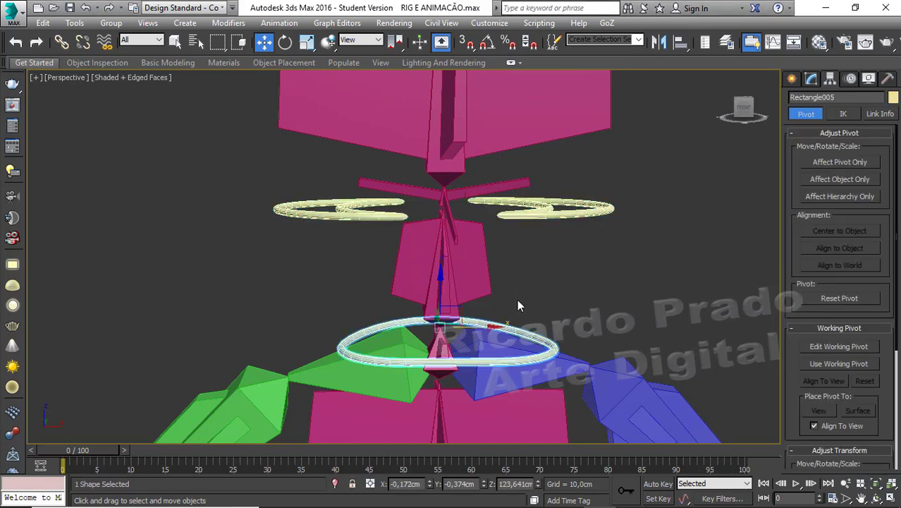
click(488, 277)
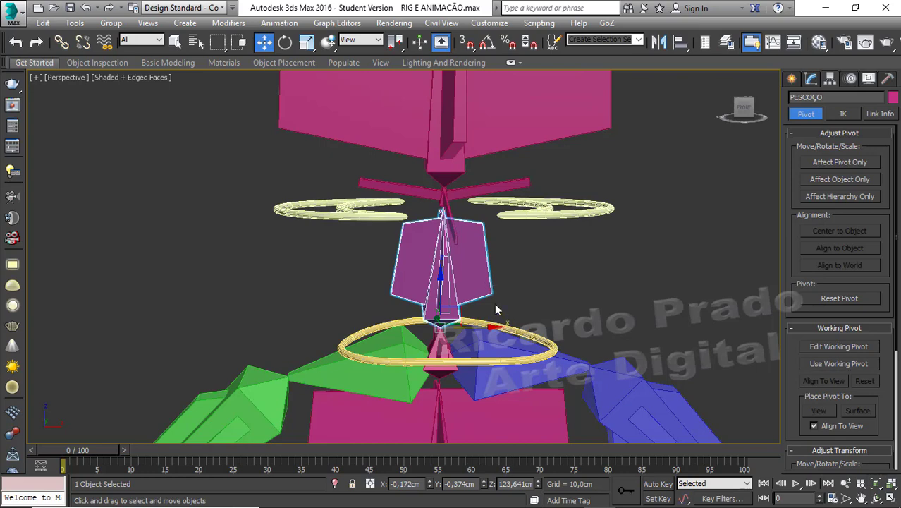
click(279, 23)
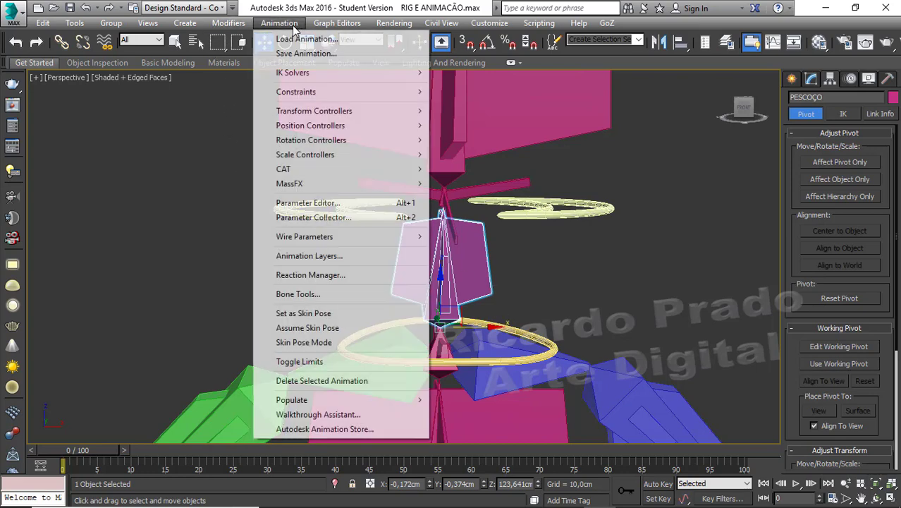
mouse_move(296, 92)
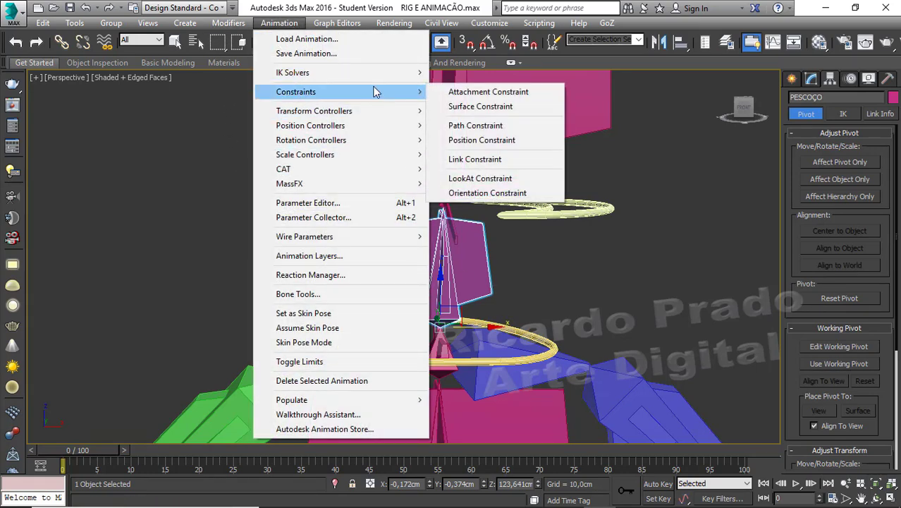
click(496, 200)
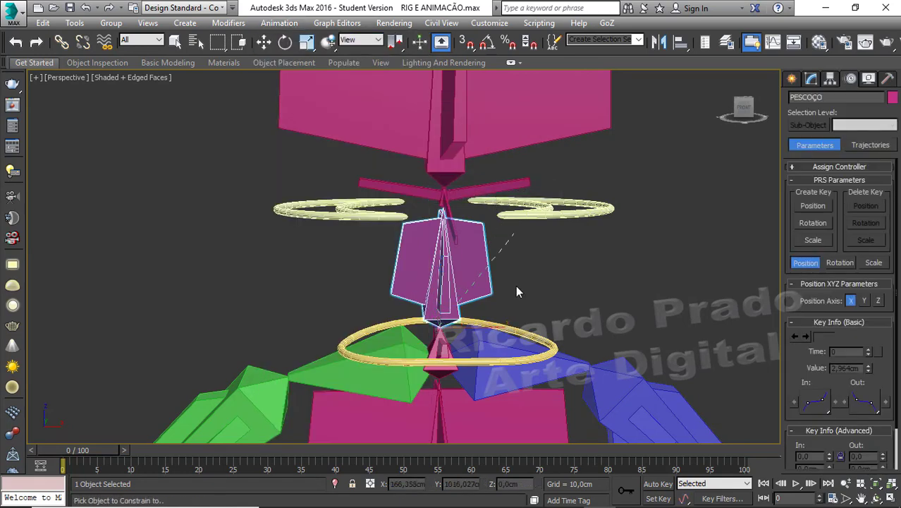
click(368, 328)
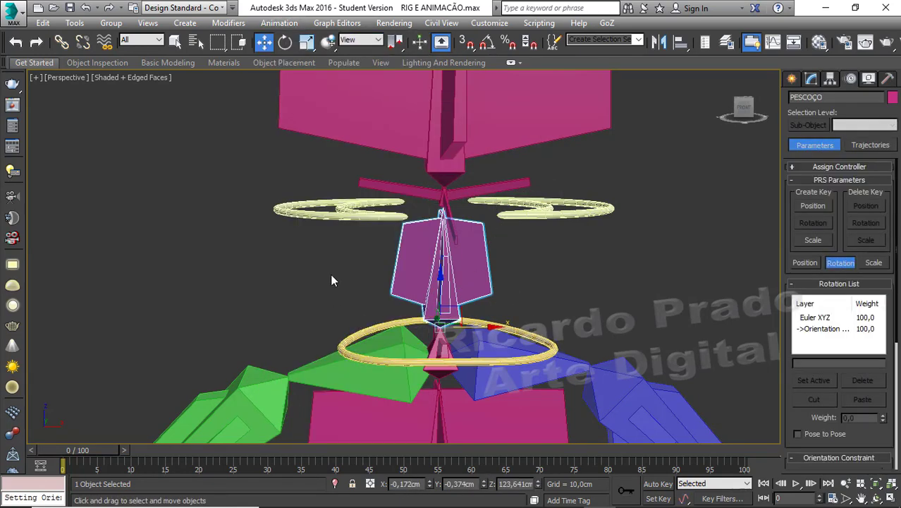
click(634, 286)
- Rotate the lower Rectangle005 ring to test the neck bend, then cancel the rotation
click(284, 42)
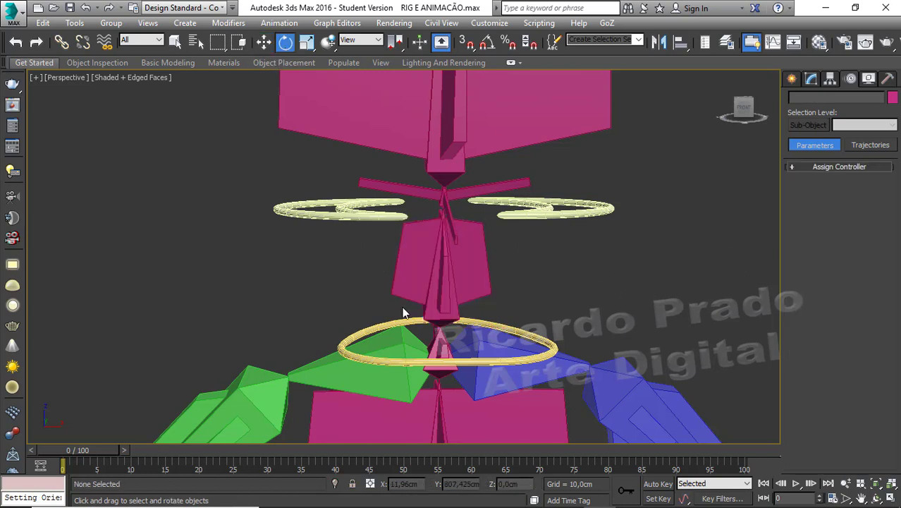
click(393, 322)
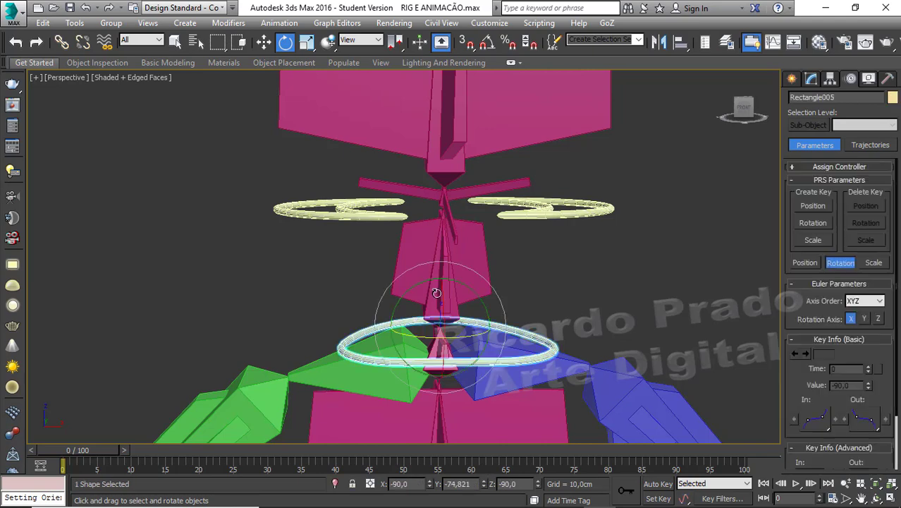
mouse_move(442, 311)
mouse_down()
mouse_move(456, 314)
mouse_move(407, 308)
mouse_move(408, 298)
mouse_move(455, 303)
mouse_move(413, 298)
mouse_move(416, 306)
mouse_move(462, 297)
mouse_up()
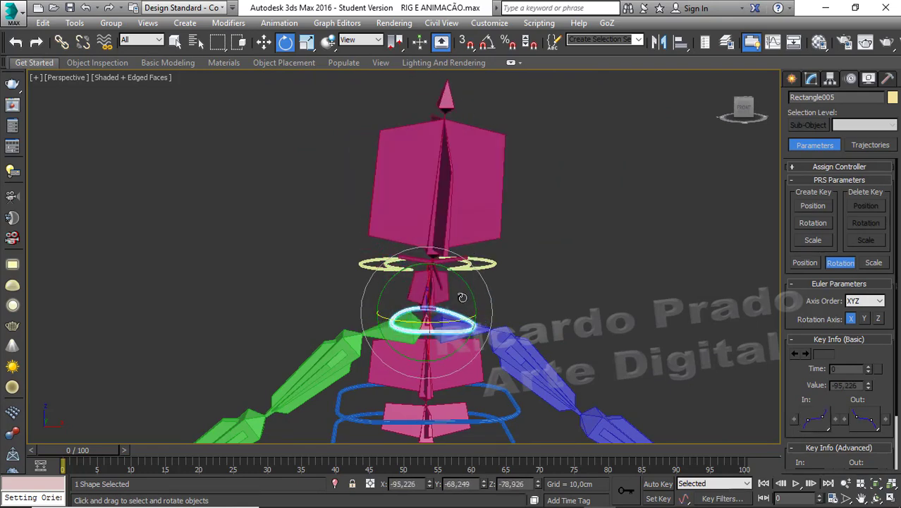
right_click(462, 297)
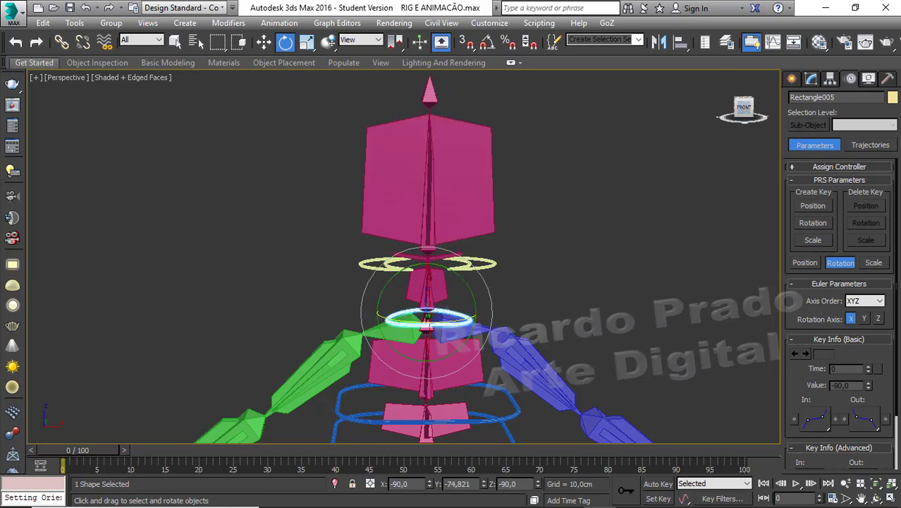
- Switch to an orthographic Front view and select the BASE CABEÇA head bone
drag(744, 112, 744, 109)
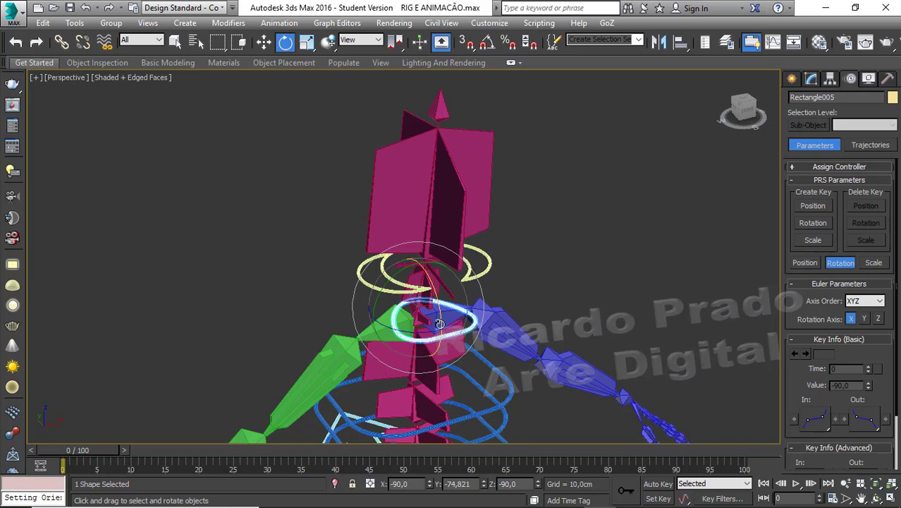
click(749, 110)
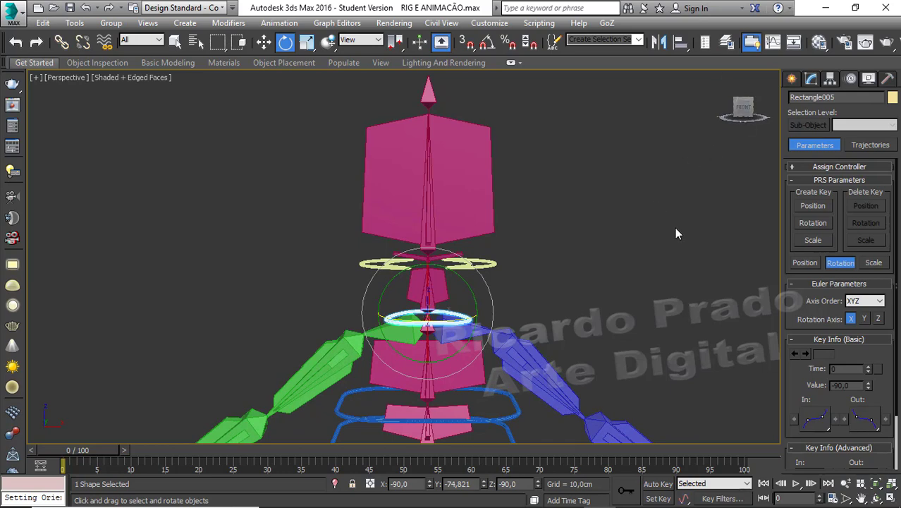
key(f)
scroll(650, 255, up, 2)
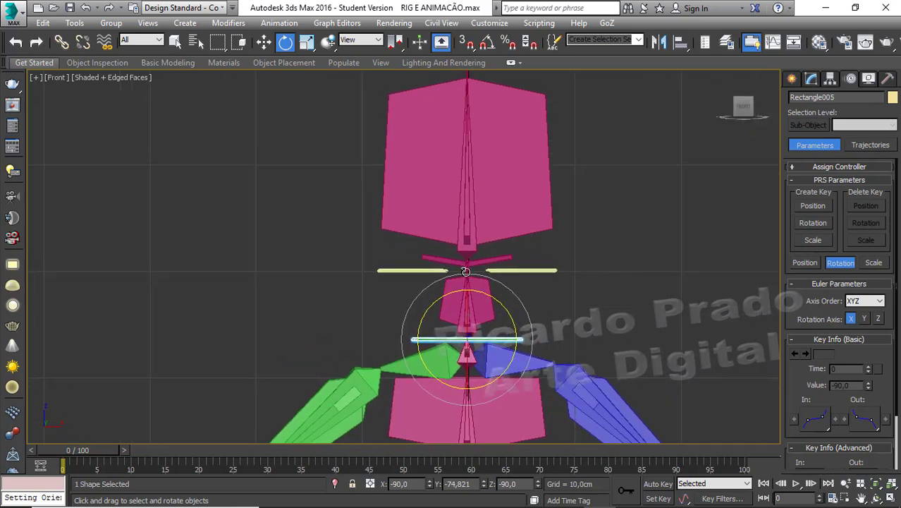
click(466, 268)
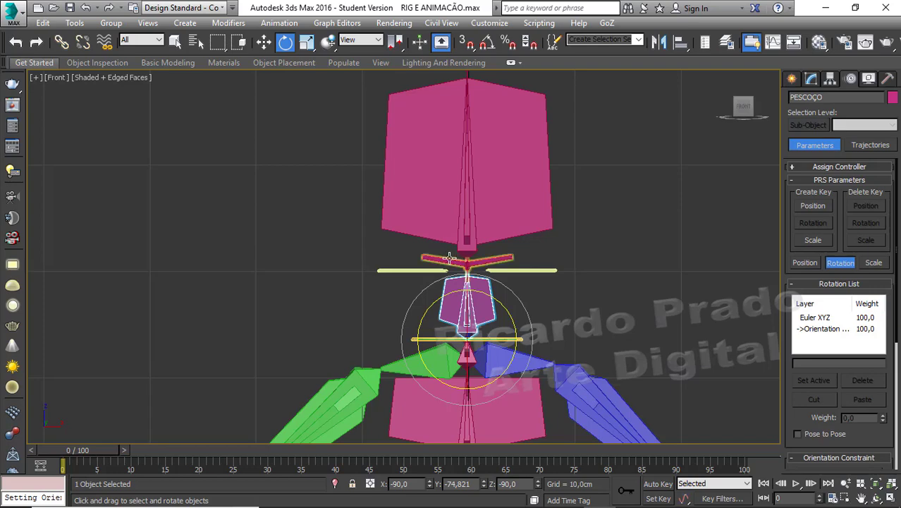
click(449, 258)
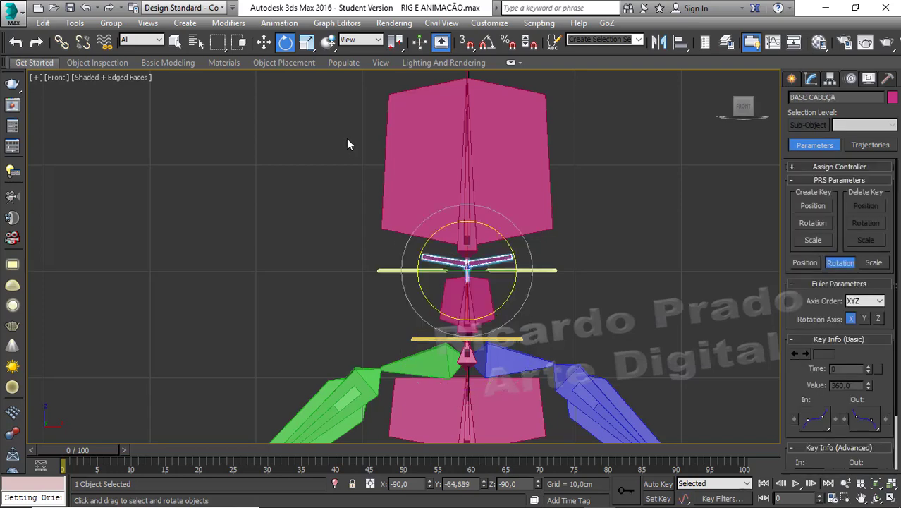
- Add an Orientation Constraint to the BASE CABEÇA head bone targeting Arc001
click(279, 22)
mouse_move(296, 92)
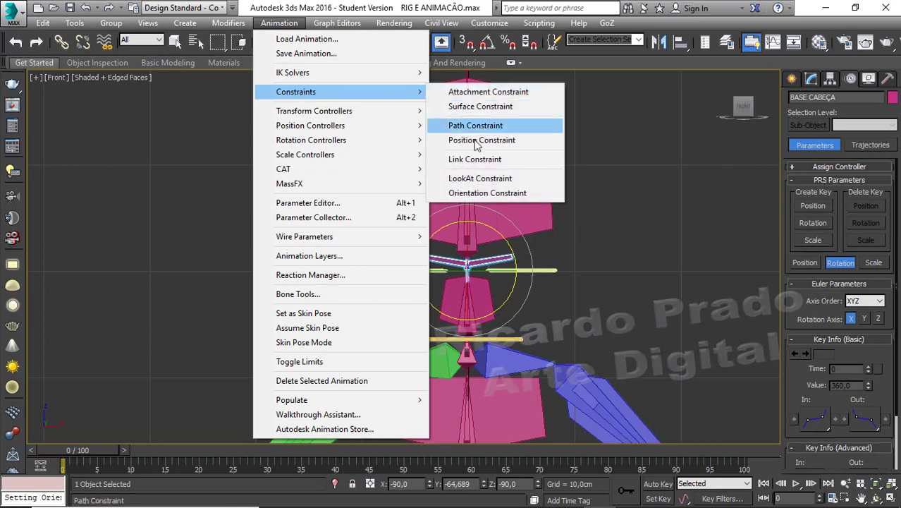
click(478, 195)
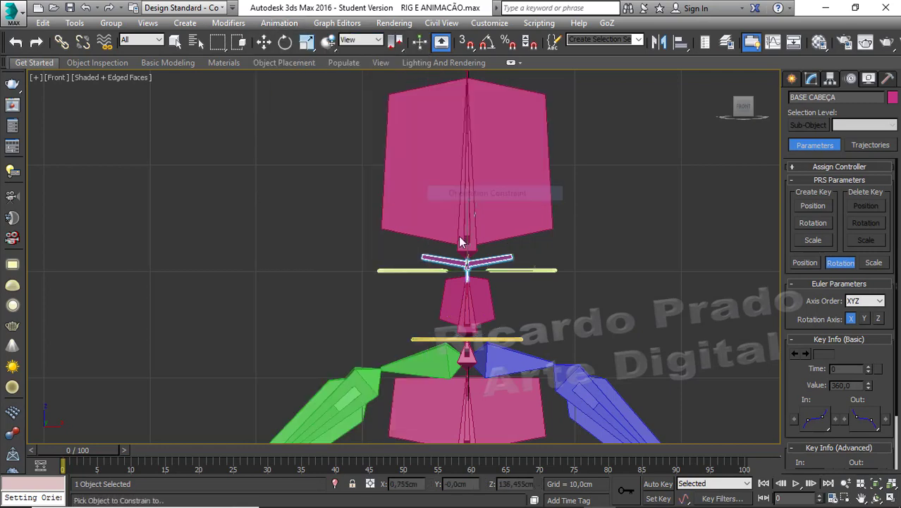
click(409, 269)
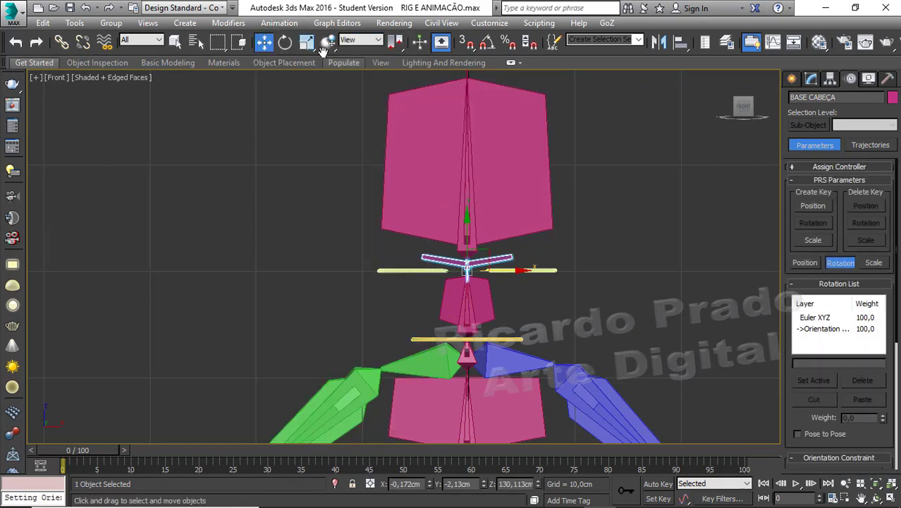
- Rotate the Arc001 control to confirm the head bone turns with it
click(285, 43)
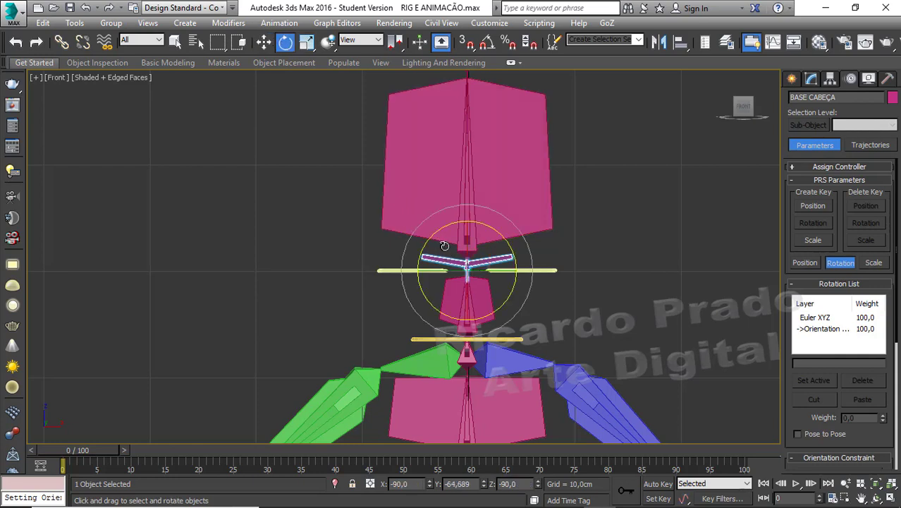
click(399, 272)
mouse_move(439, 251)
mouse_down()
mouse_move(427, 252)
mouse_move(447, 232)
mouse_move(418, 248)
mouse_move(458, 249)
mouse_up()
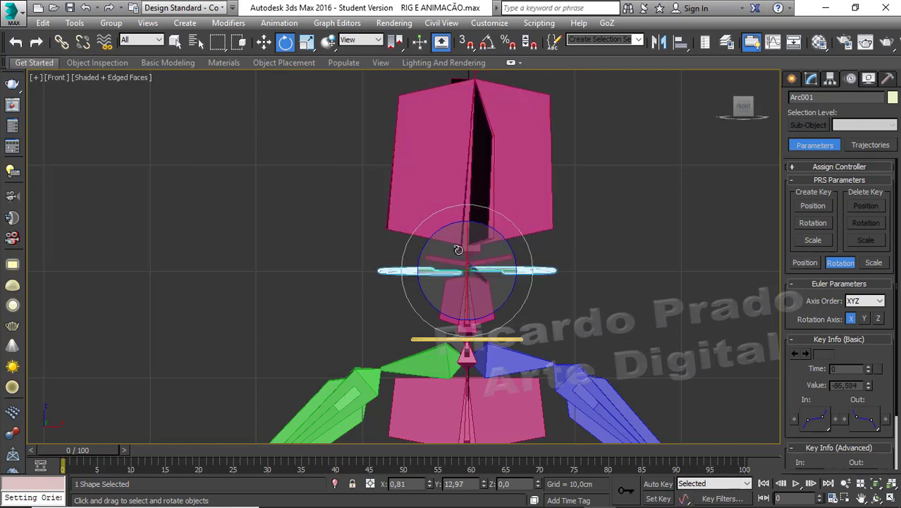
- Undo Arc001's test rotation, then select Rectangle005 and bring up the Curve Editor
key(ctrl+z)
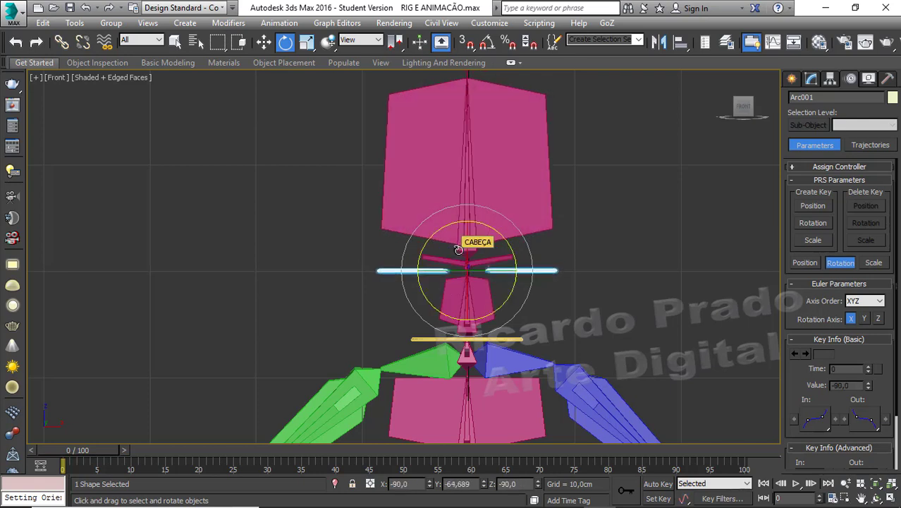
click(414, 341)
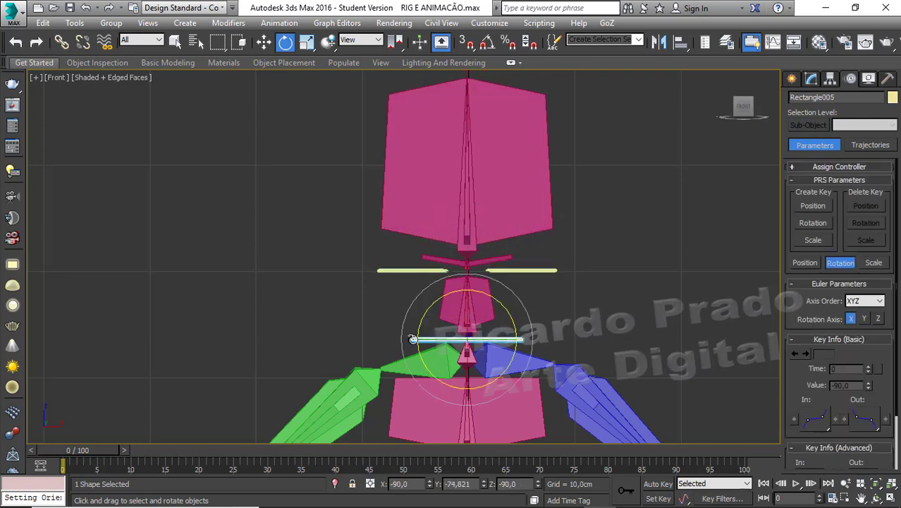
click(773, 43)
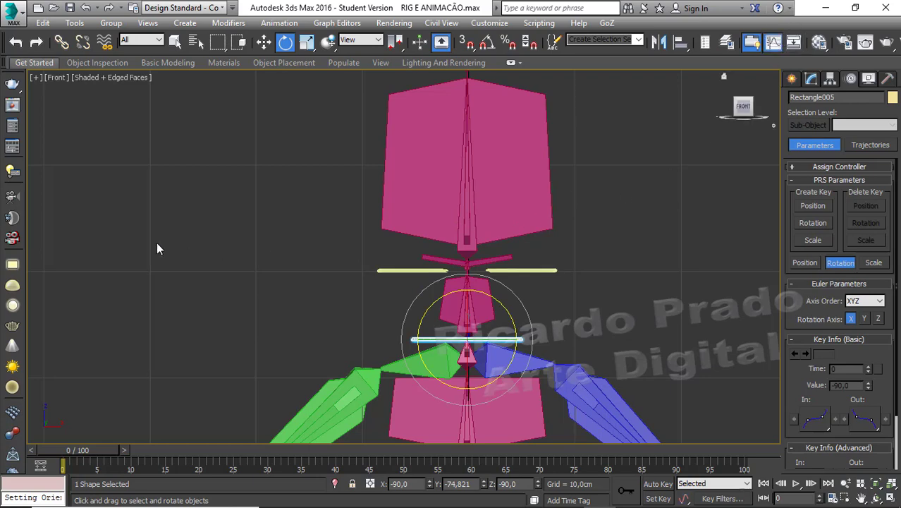
- Lock Rectangle005's X, Y, Z Position tracks and its Scale track, then close the Curve Editor
click(134, 211)
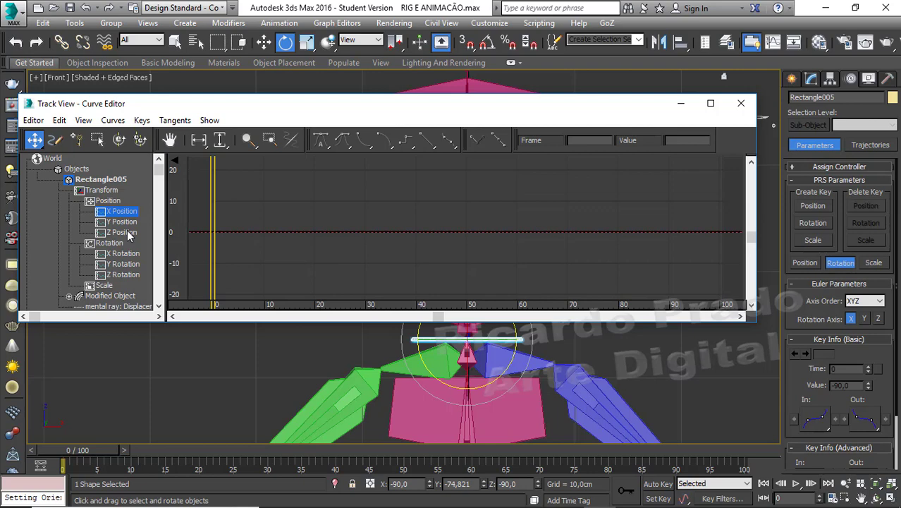
shift+click(127, 232)
right_click(127, 230)
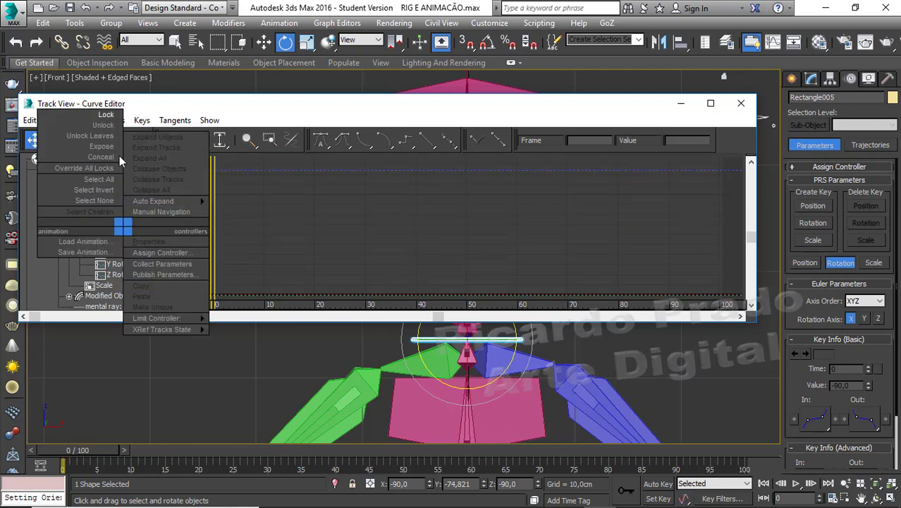
click(107, 116)
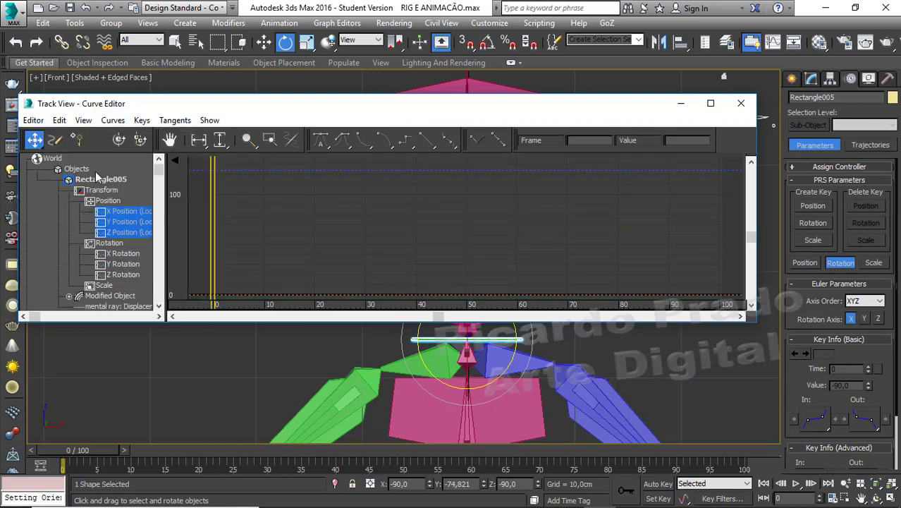
click(111, 283)
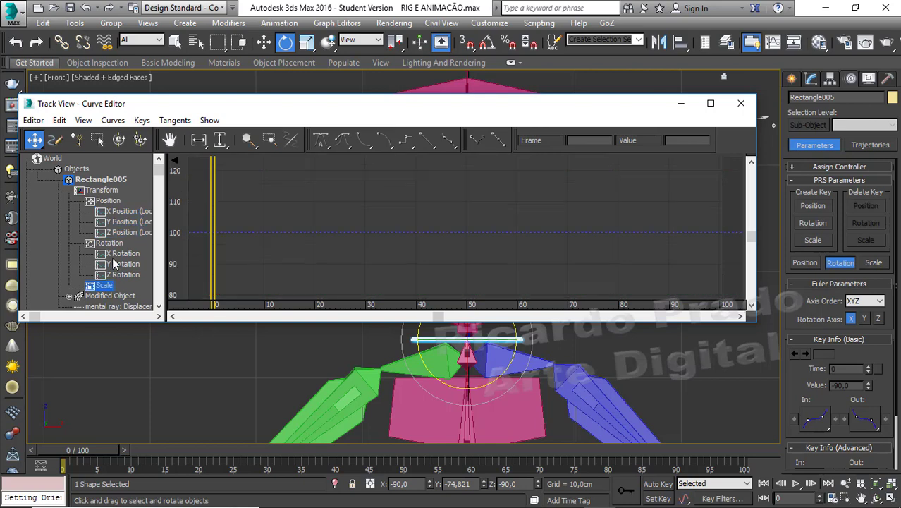
right_click(104, 285)
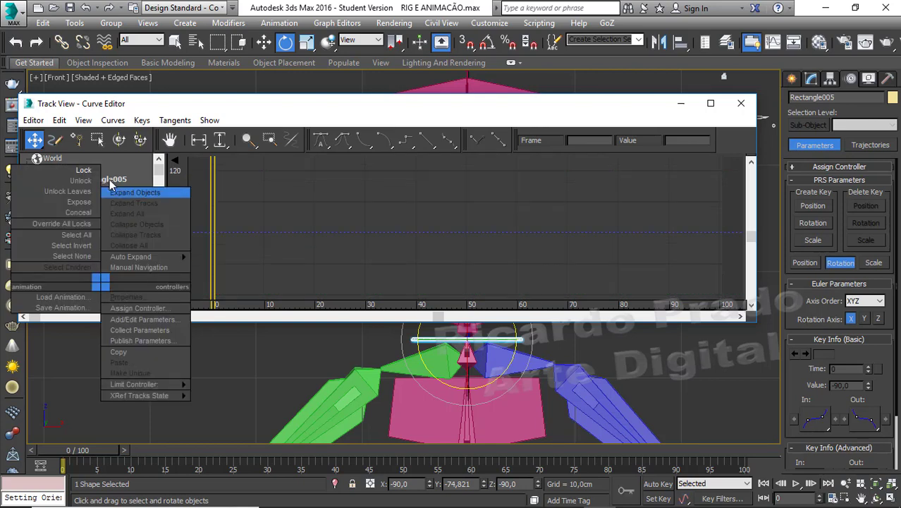
click(86, 174)
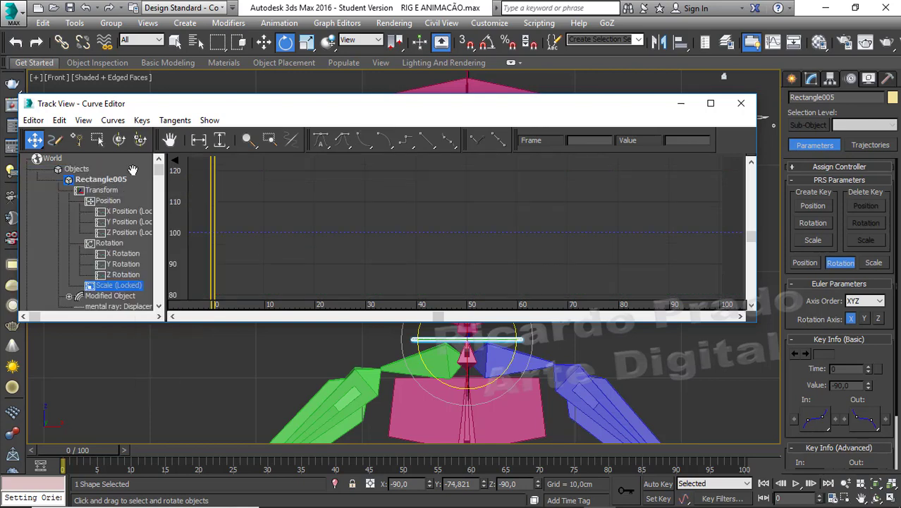
click(742, 103)
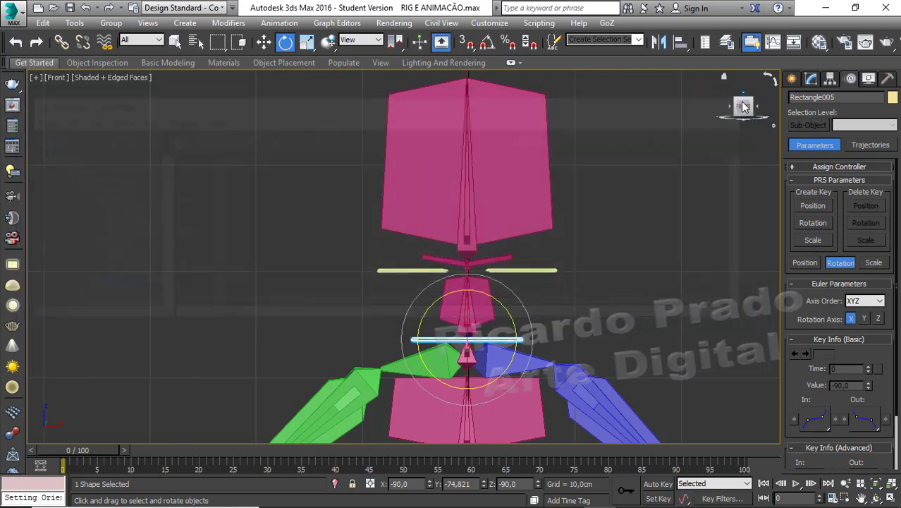
- Select Arc001 and lock its X, Y, Z Position and Scale tracks in the Curve Editor
click(396, 269)
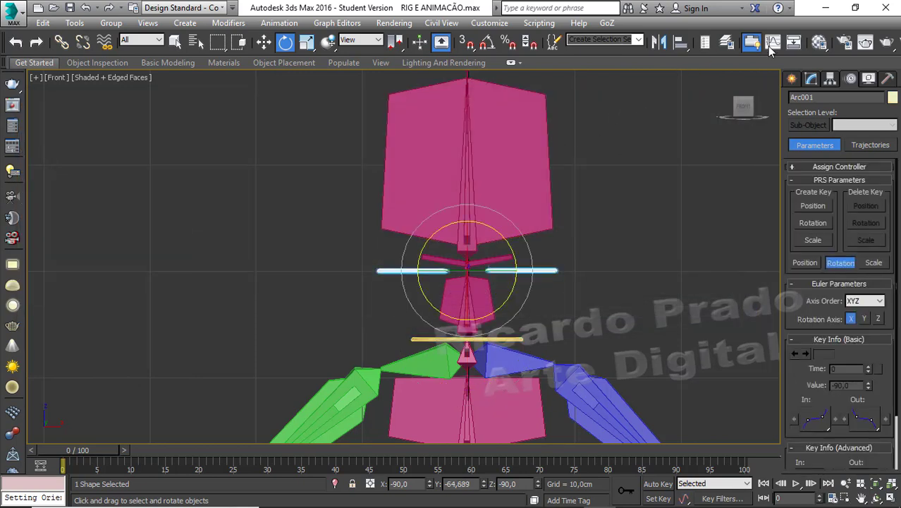
key(ctrl+shift+c)
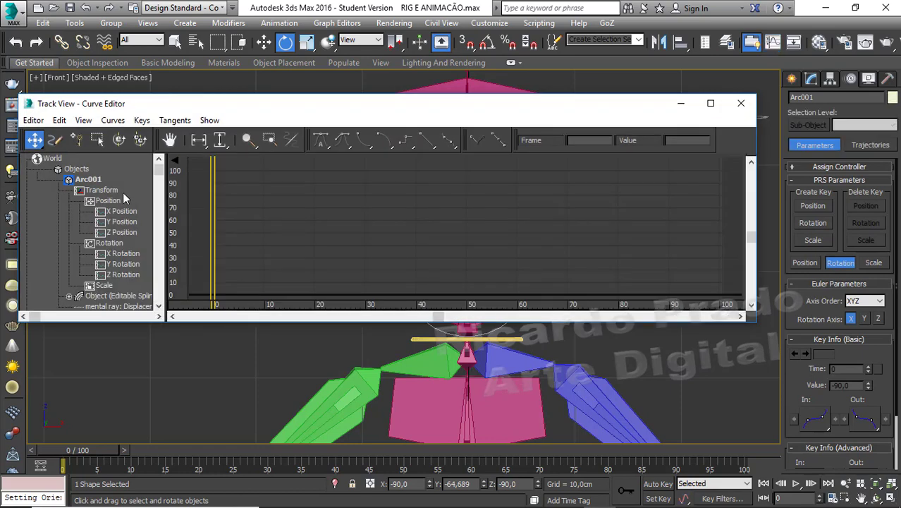
click(121, 212)
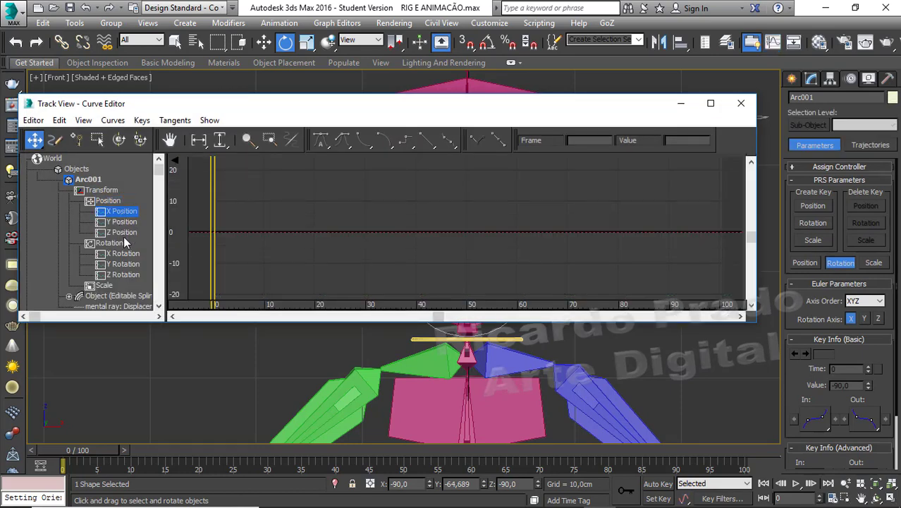
shift+click(121, 232)
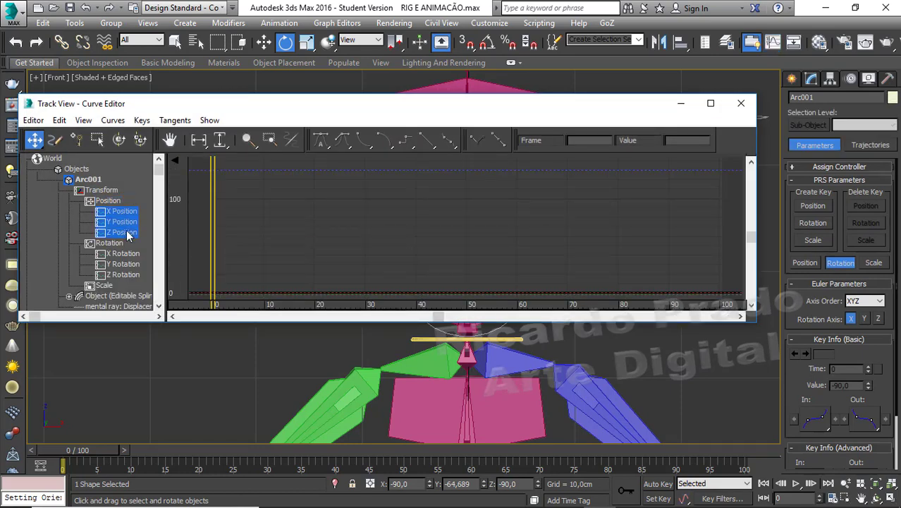
right_click(127, 235)
click(115, 124)
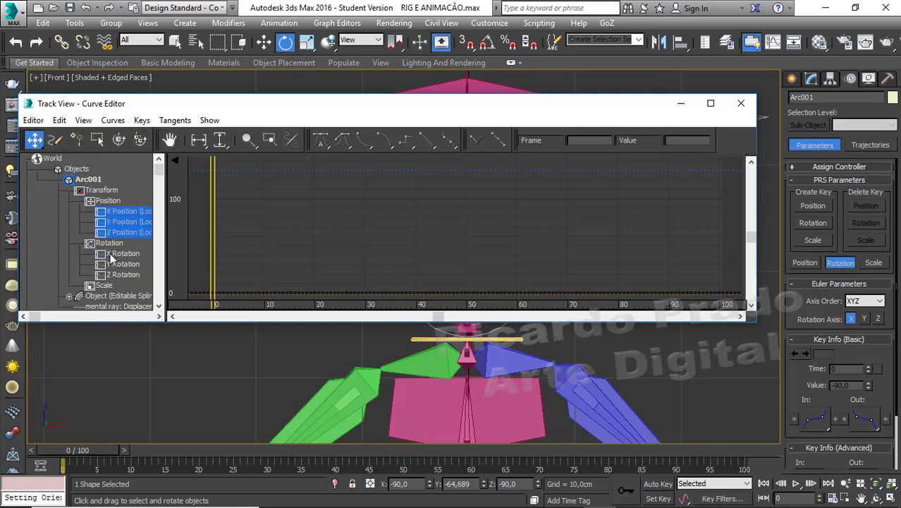
click(107, 284)
right_click(107, 284)
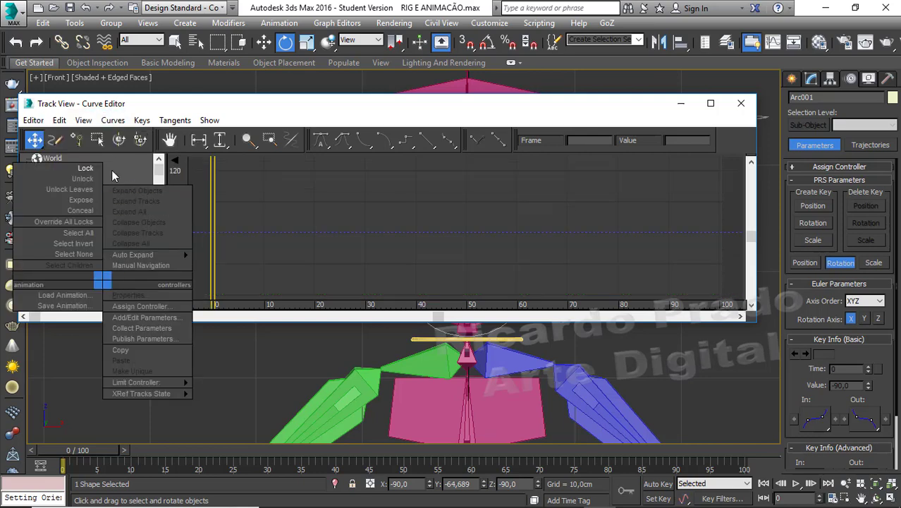
click(93, 170)
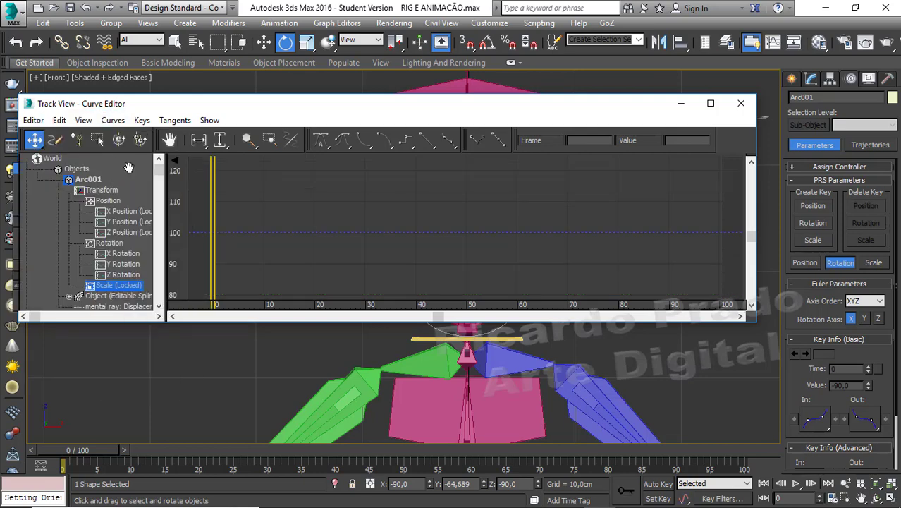
click(742, 103)
- Deselect everything and frame the whole rig in a Perspective view, zoomed in from the front
click(605, 170)
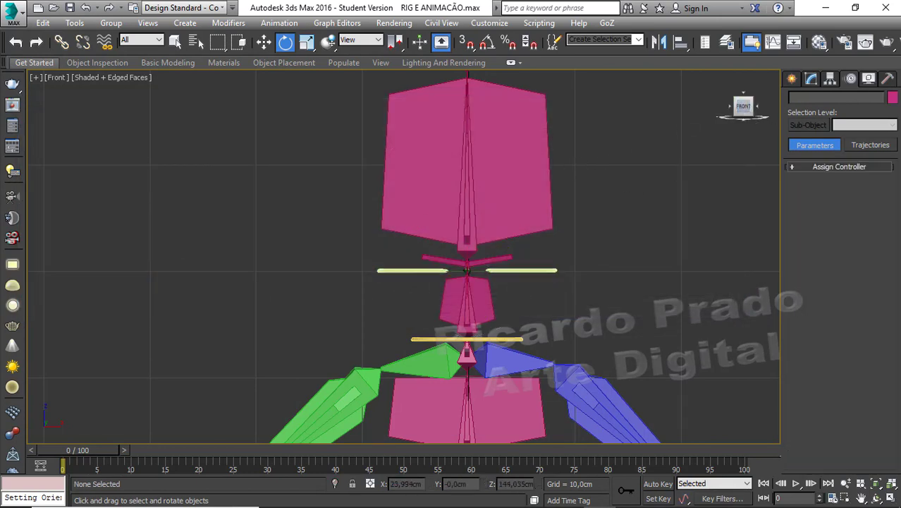
drag(746, 107, 751, 127)
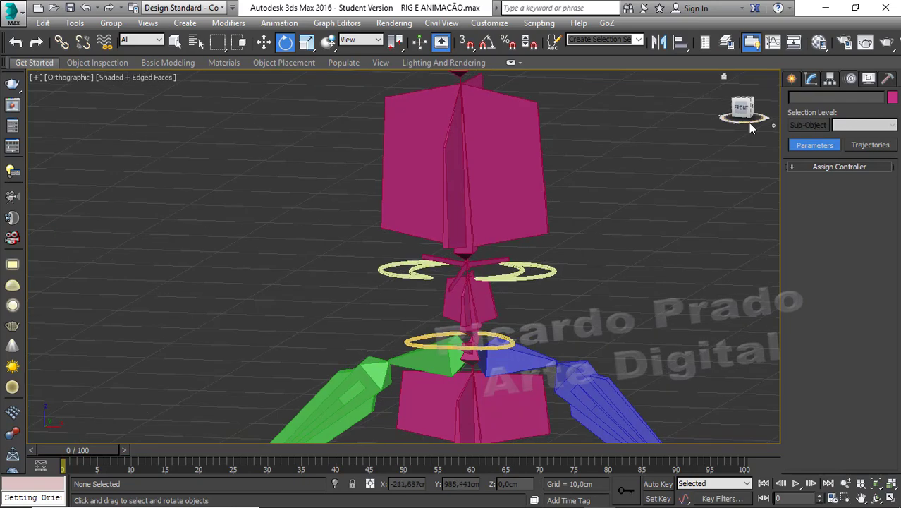
key(p)
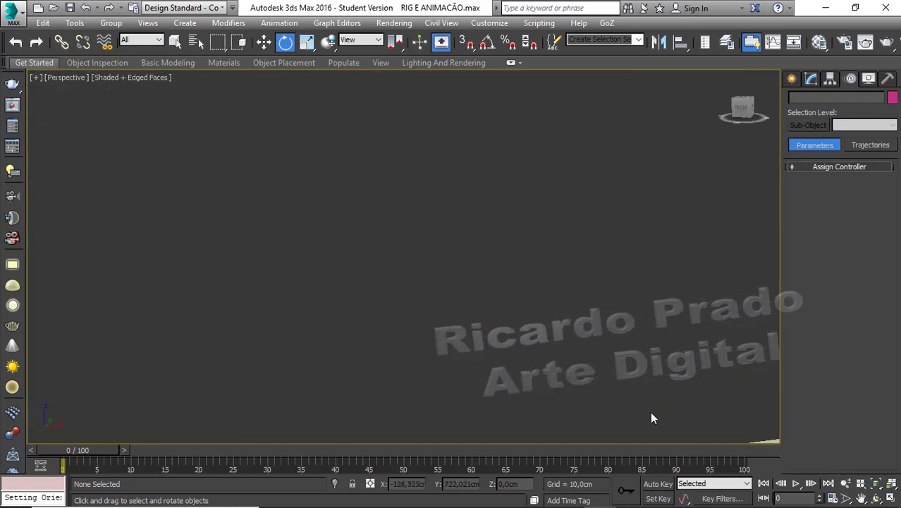
click(880, 485)
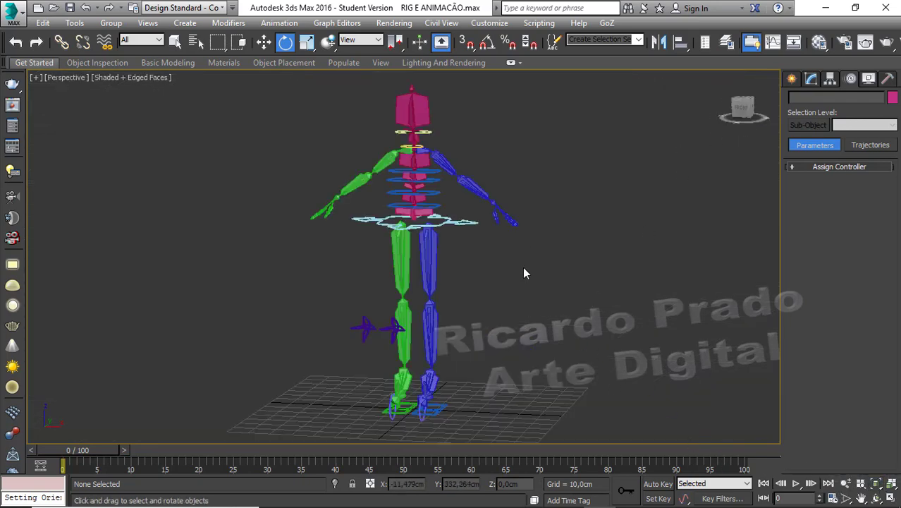
alt+middle_drag(524, 273, 586, 278)
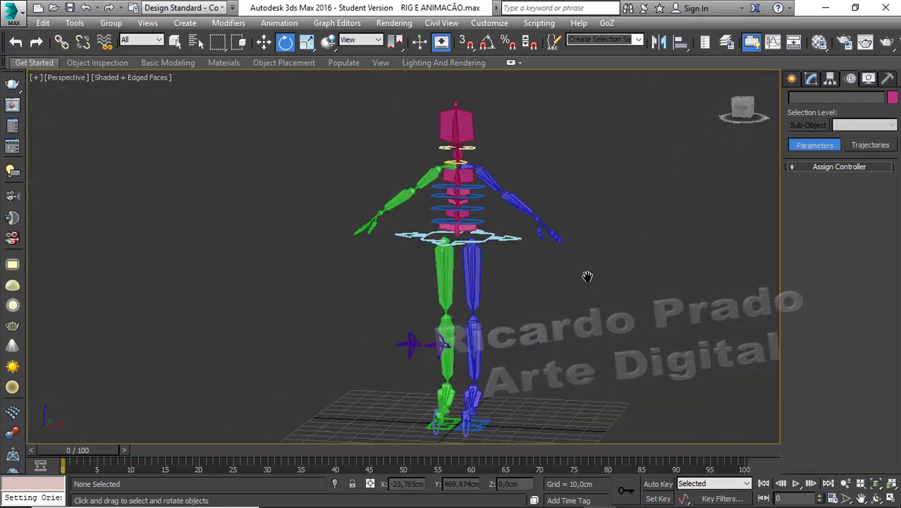
click(744, 113)
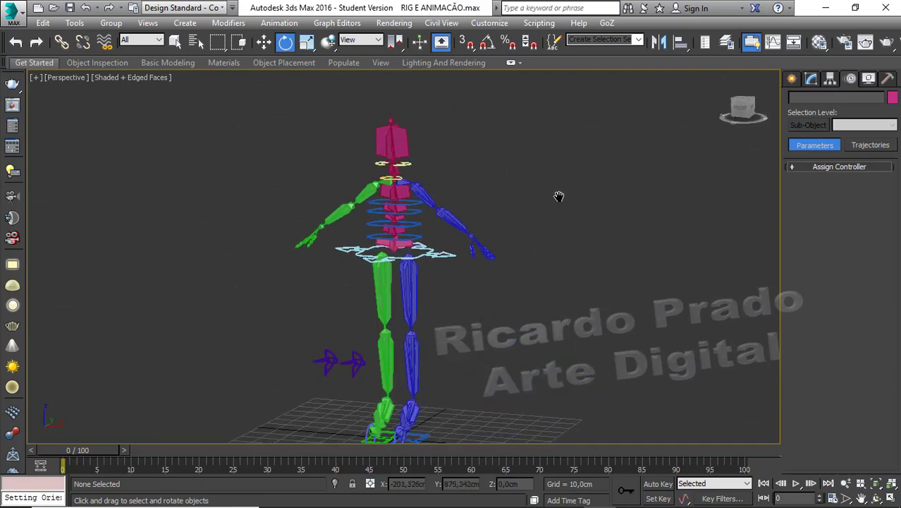
scroll(558, 196, up, 3)
scroll(589, 170, up, 3)
scroll(633, 177, up, 2)
scroll(700, 156, up, 1)
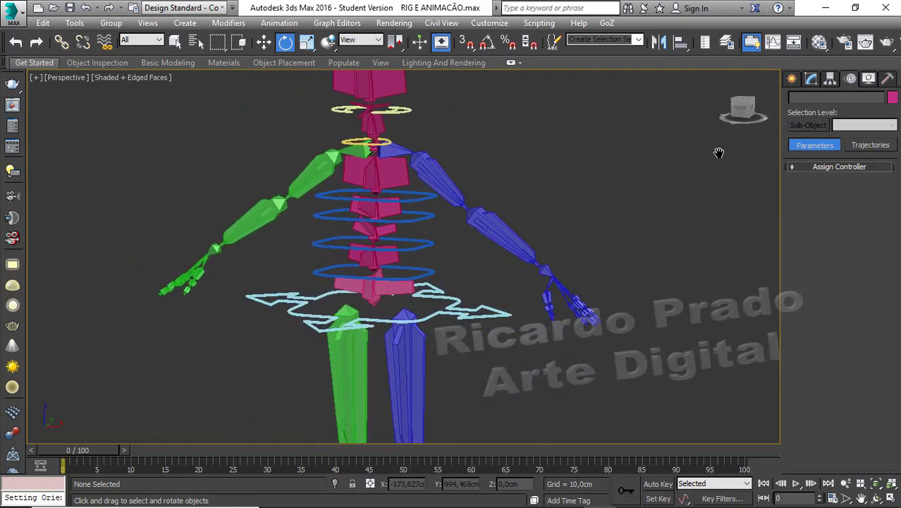